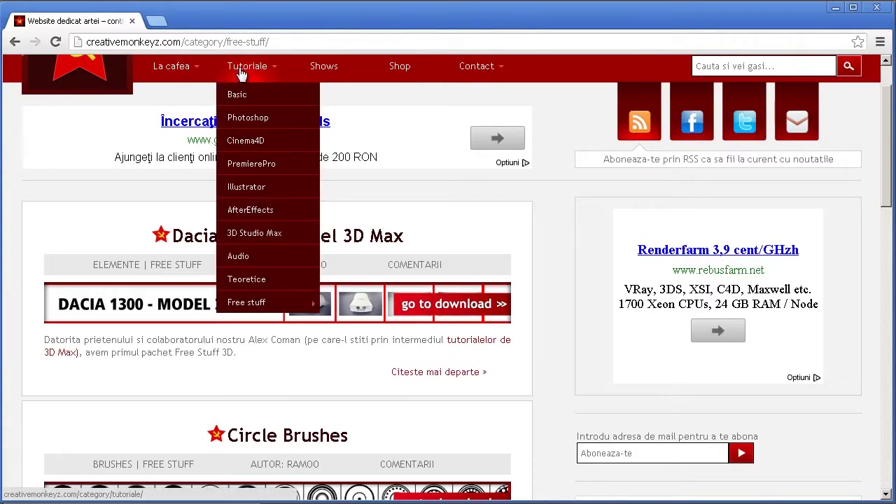
# Open the Creative Monkeyz Free stuff listing and scroll to the Dacia 1300 post
pyautogui.moveTo(247, 302)
pyautogui.click(272, 310)
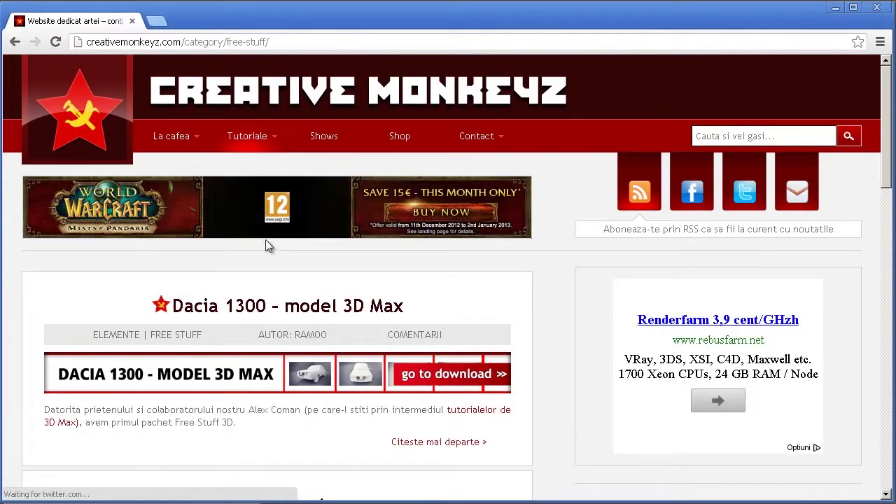
pyautogui.scroll(-1, 81, 227)
pyautogui.scroll(-2, 84, 235)
pyautogui.scroll(-3, 140, 235)
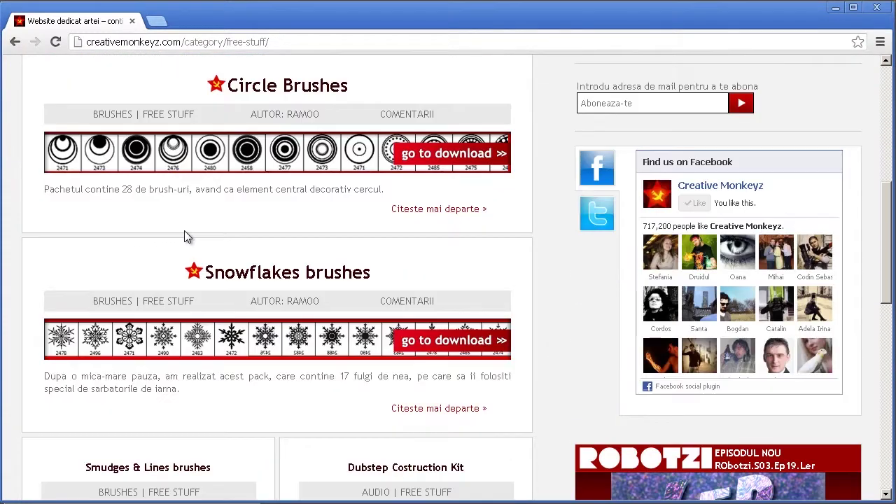
pyautogui.scroll(8, 217, 252)
pyautogui.scroll(-3, 259, 287)
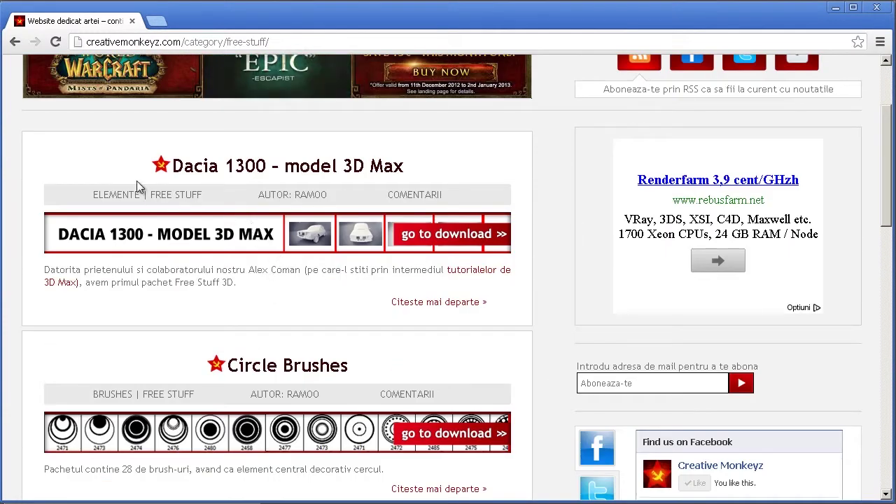
# Highlight the 'Dacia 1300 - model 3D Max' title text, then clear the highlight
pyautogui.moveTo(123, 167)
pyautogui.mouseDown()
pyautogui.moveTo(438, 186)
pyautogui.moveTo(449, 169)
pyautogui.moveTo(124, 166)
pyautogui.mouseUp()
pyautogui.click(450, 170)
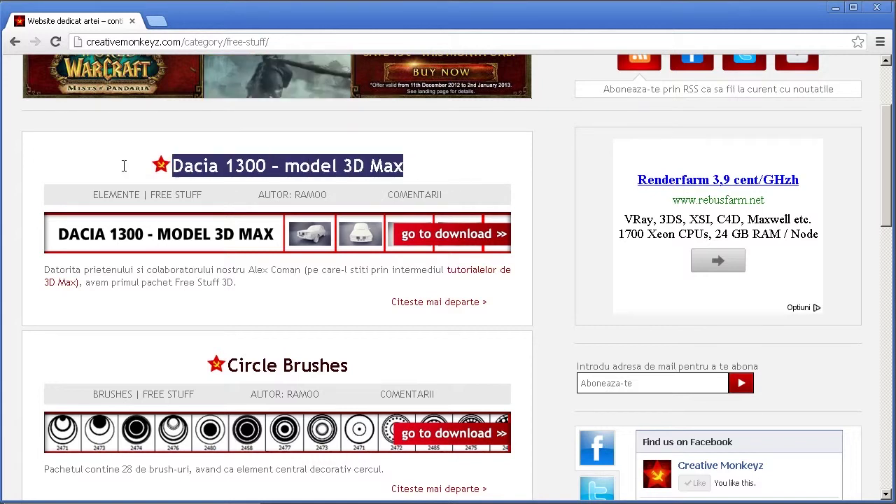
pyautogui.click(128, 171)
# Open the Dacia 1300 article, browse its preview renders and DOWNLOAD option, then minimize Chrome
pyautogui.click(254, 175)
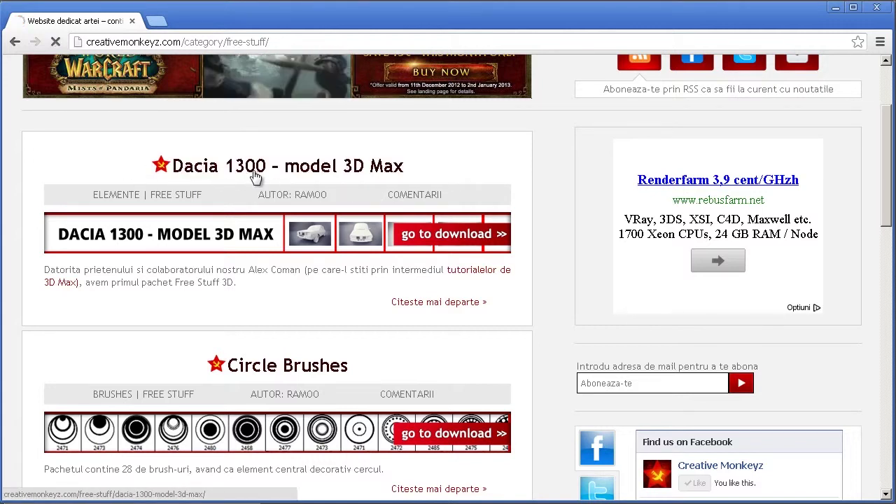
pyautogui.scroll(-2, 280, 210)
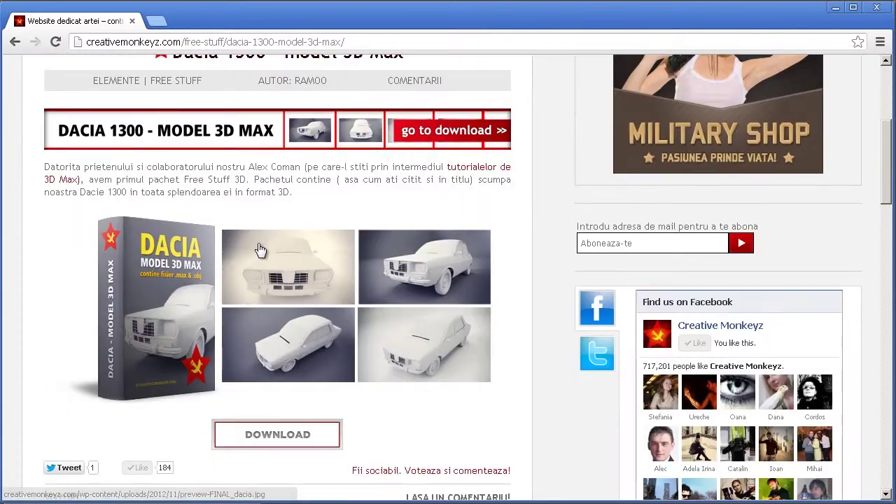
pyautogui.scroll(-2, 260, 250)
pyautogui.scroll(-2, 273, 287)
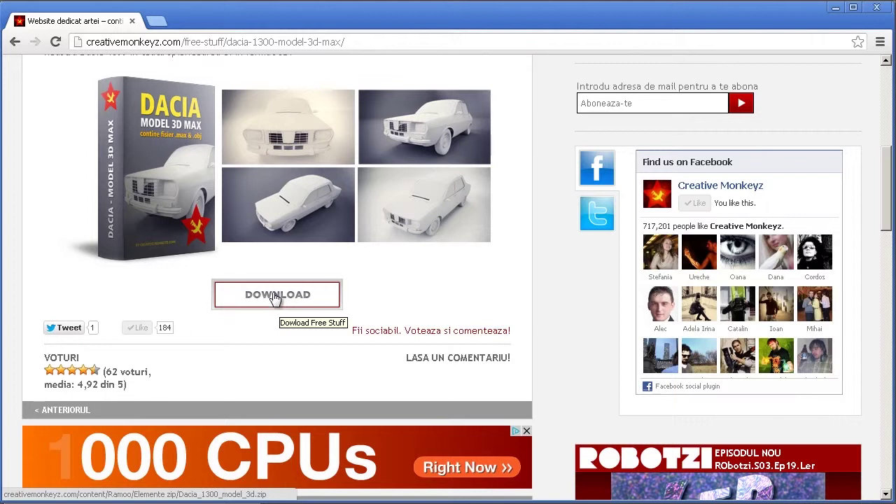
pyautogui.scroll(3, 280, 302)
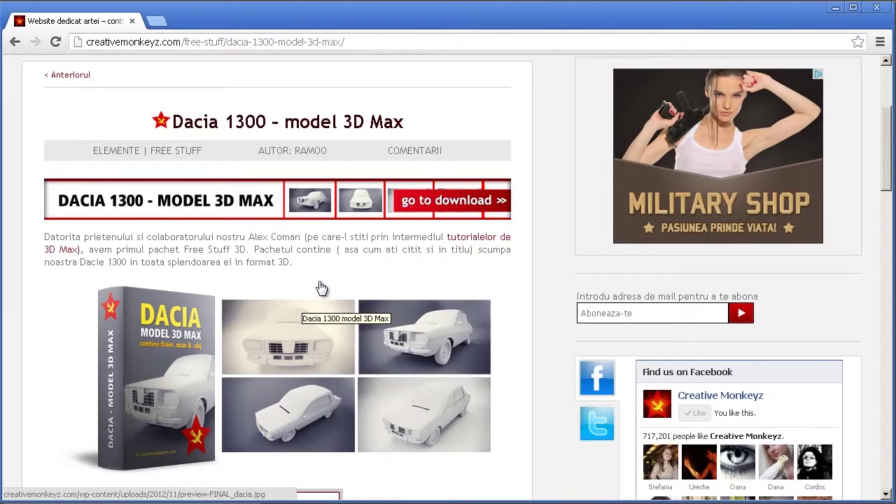
pyautogui.scroll(-1, 222, 319)
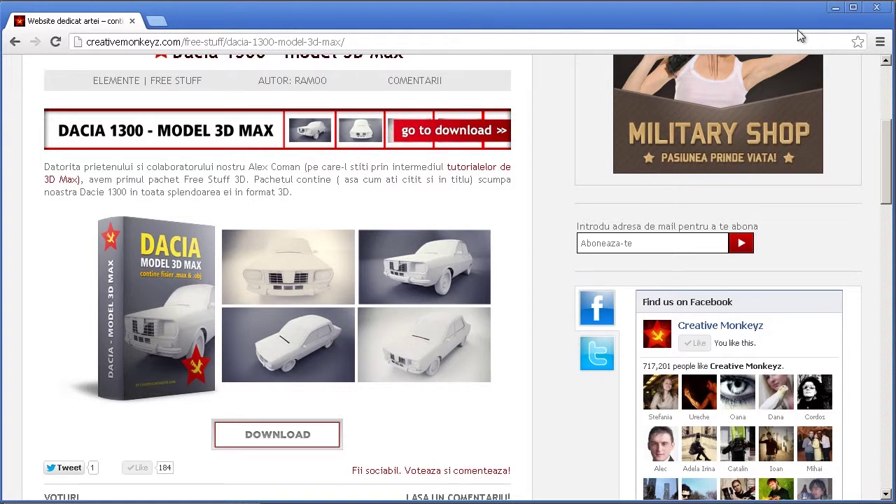
pyautogui.click(836, 8)
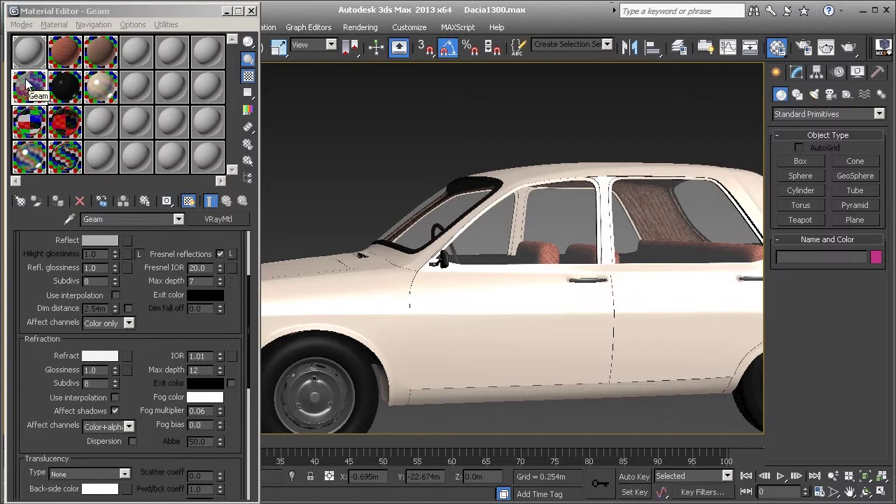
# Select the Dacia's windshield, orbit to the front three-quarter view, and zoom in beside the Geam material
pyautogui.click(425, 197)
pyautogui.keyDown('alt'); pyautogui.moveTo(455, 225); pyautogui.dragTo(533, 185, button='middle'); pyautogui.keyUp('alt')
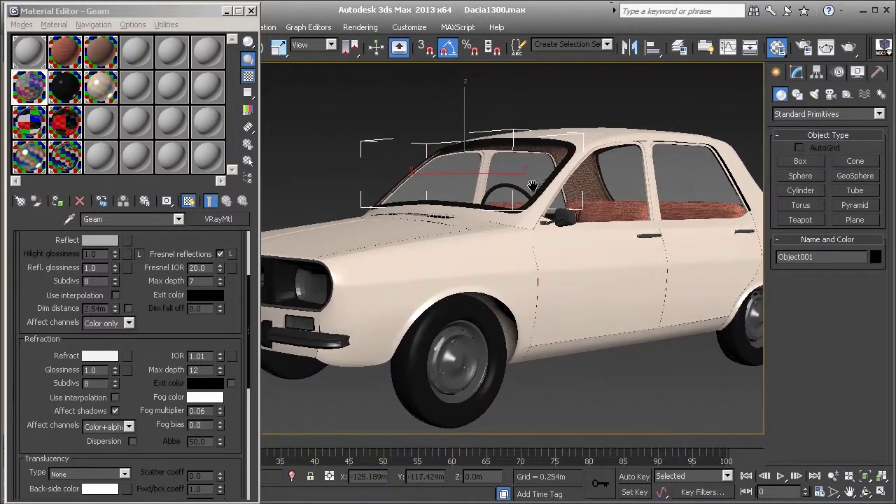
pyautogui.scroll(-3, 533, 186)
pyautogui.scroll(2, 532, 193)
pyautogui.scroll(3, 532, 192)
pyautogui.scroll(-2, 532, 192)
pyautogui.scroll(2, 518, 196)
pyautogui.scroll(1, 508, 199)
pyautogui.scroll(1, 496, 201)
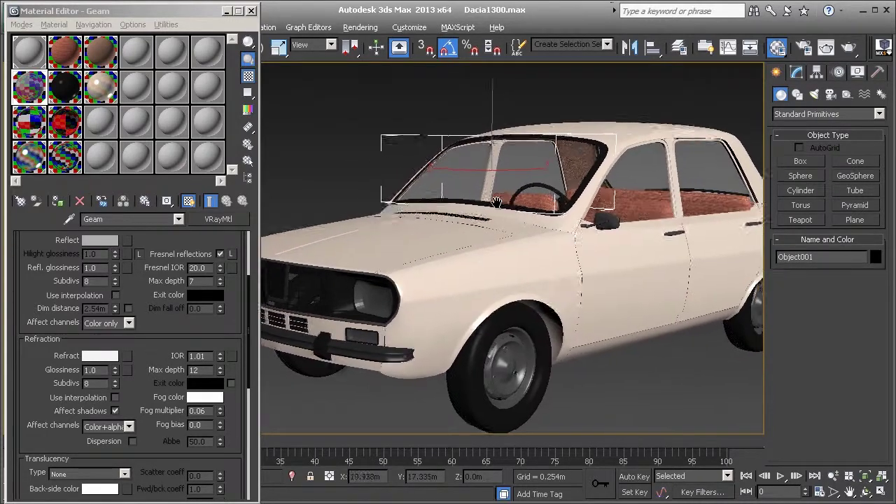
pyautogui.scroll(-2, 496, 201)
pyautogui.scroll(2, 485, 206)
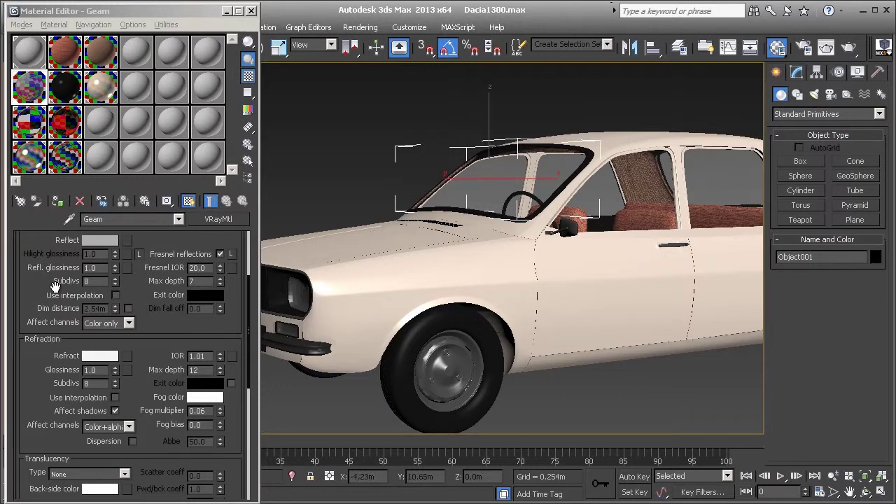
pyautogui.scroll(1, 55, 287)
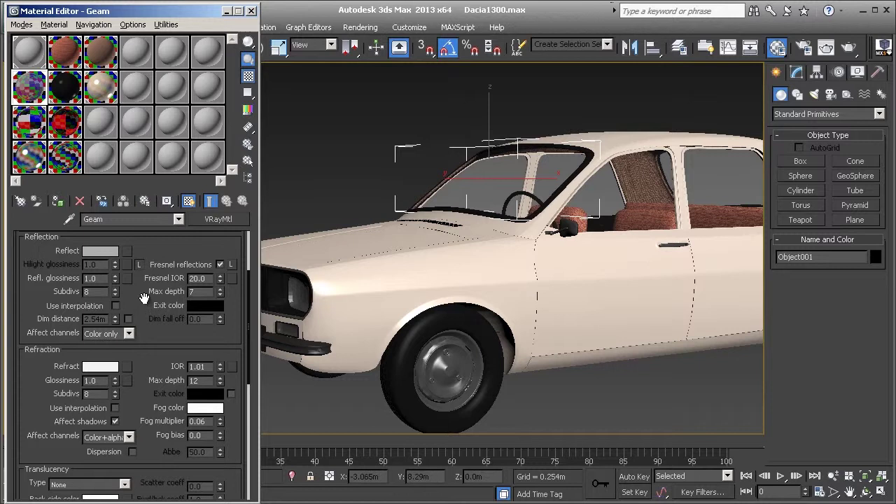
pyautogui.moveTo(137, 296); pyautogui.dragTo(133, 307)
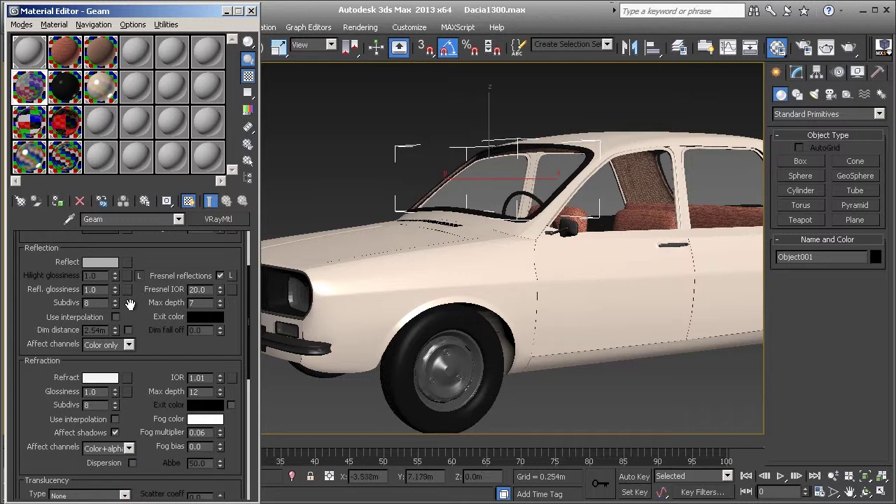
pyautogui.moveTo(130, 306); pyautogui.dragTo(131, 294)
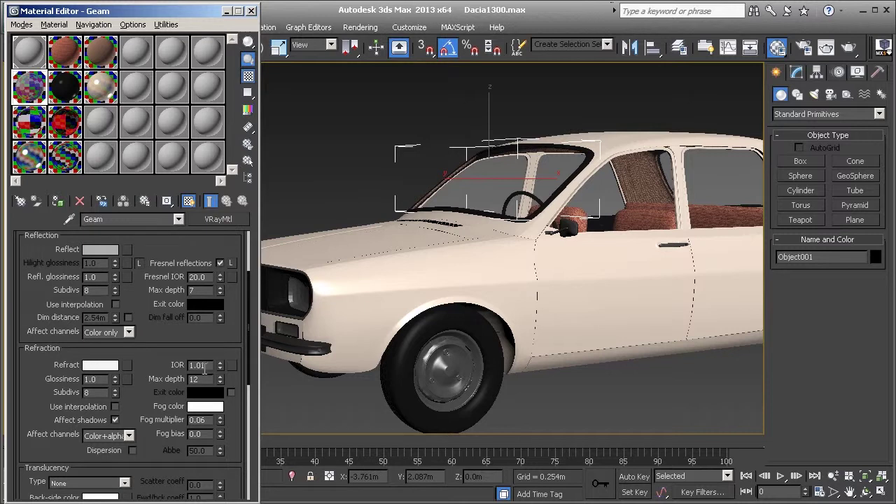
pyautogui.moveTo(160, 247); pyautogui.dragTo(159, 274)
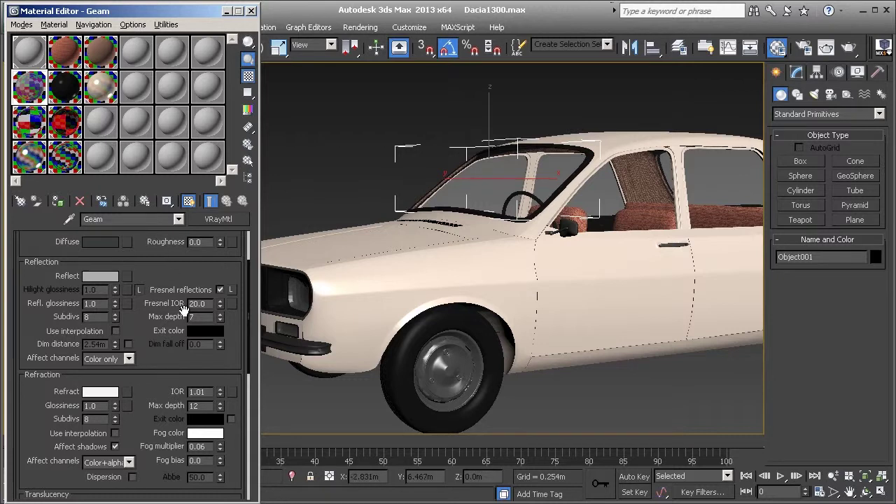
pyautogui.moveTo(167, 267); pyautogui.dragTo(166, 254)
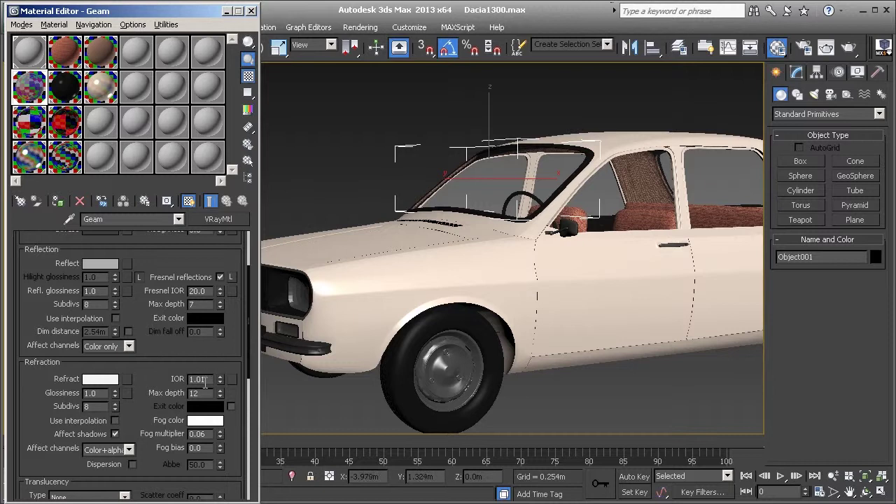
pyautogui.scroll(1, 152, 260)
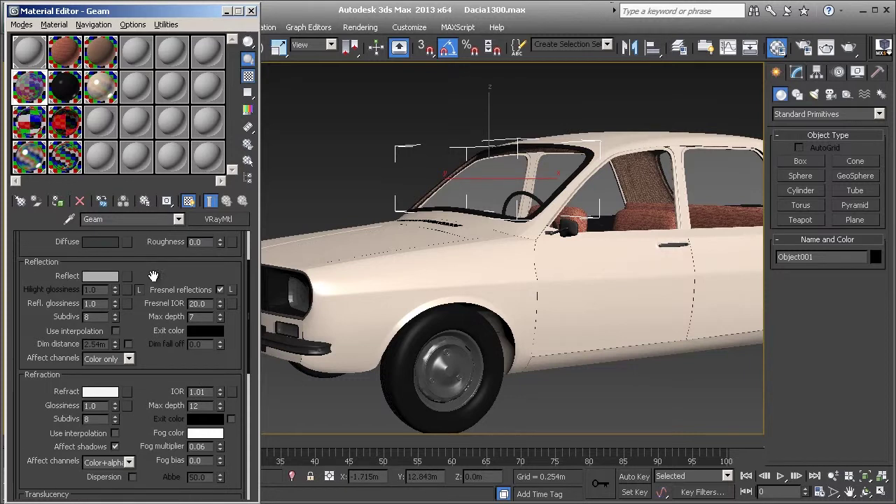
pyautogui.scroll(1, 140, 273)
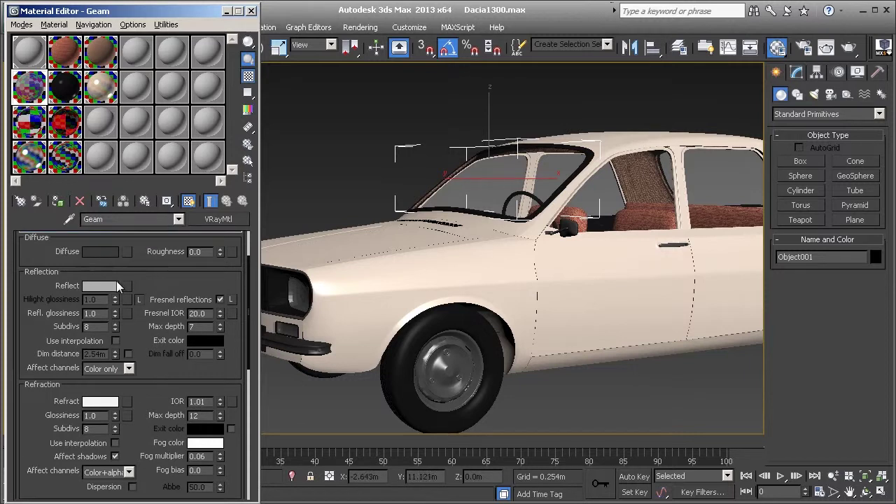
pyautogui.click(95, 252)
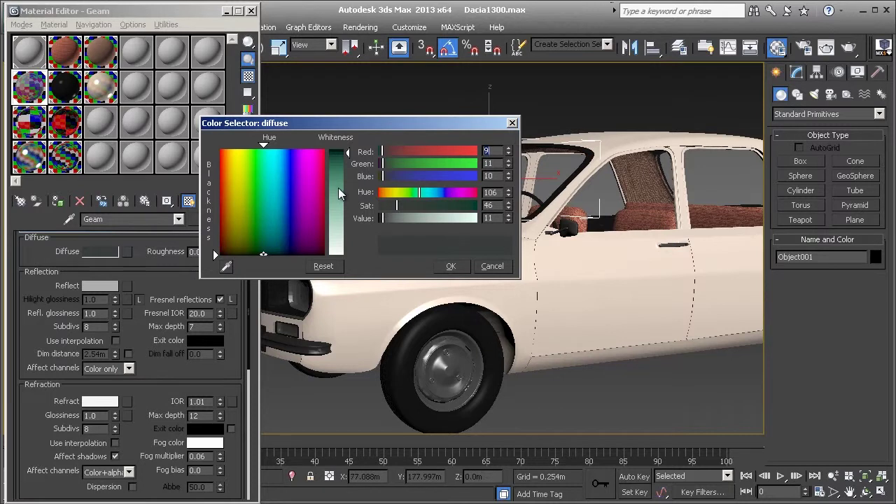
pyautogui.moveTo(325, 127); pyautogui.dragTo(366, 119)
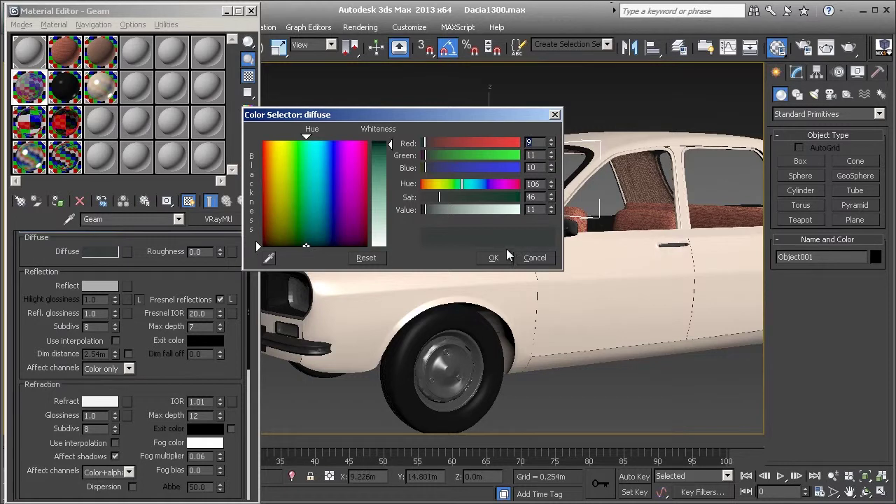
pyautogui.click(506, 256)
pyautogui.click(109, 288)
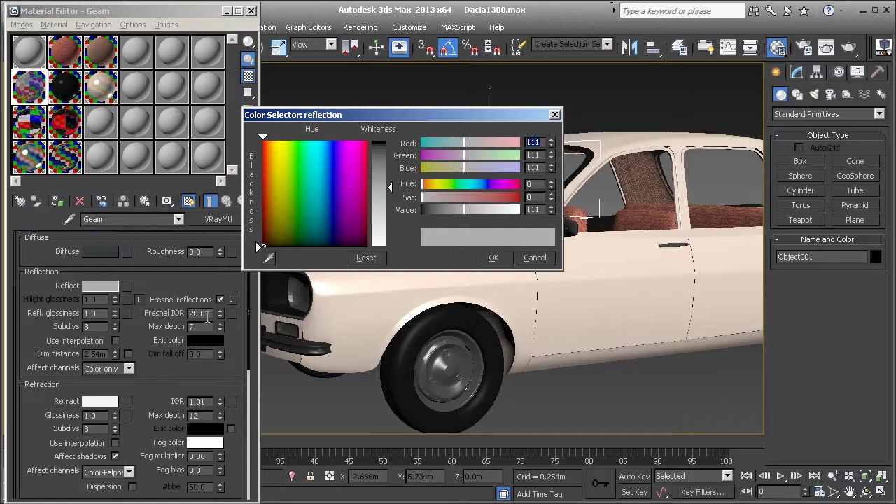
pyautogui.click(498, 259)
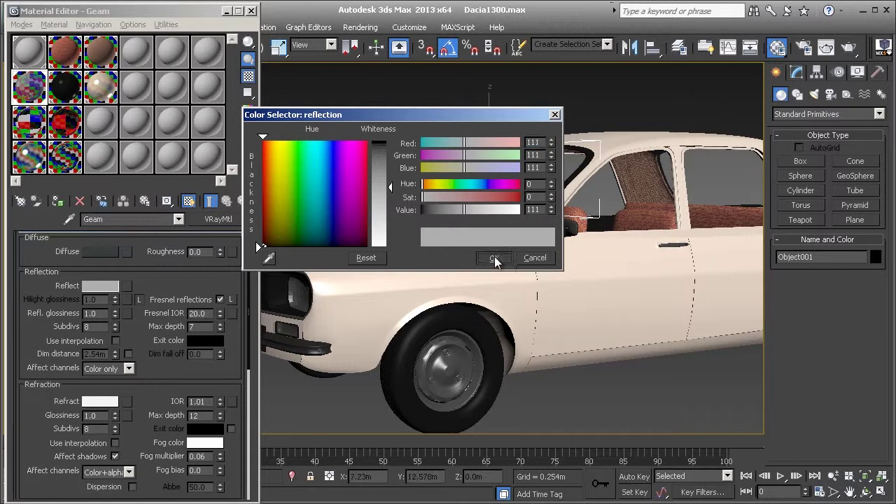
pyautogui.scroll(-2, 49, 322)
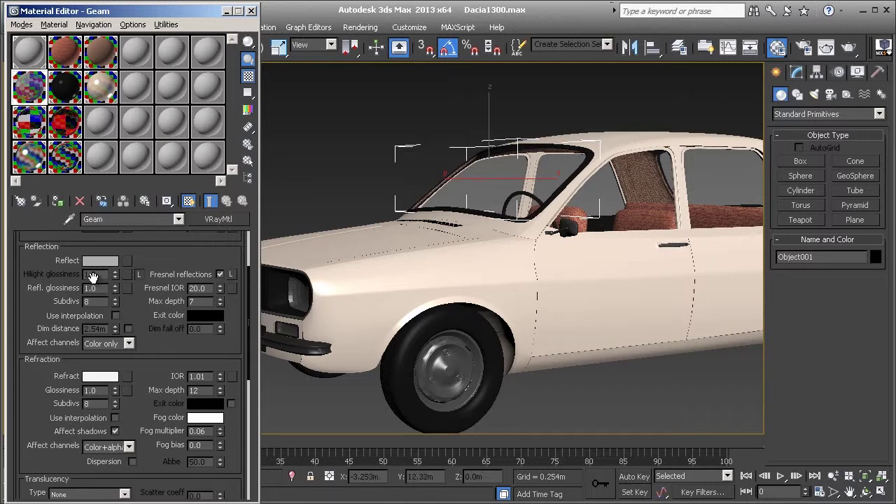
pyautogui.moveTo(42, 313); pyautogui.dragTo(42, 247)
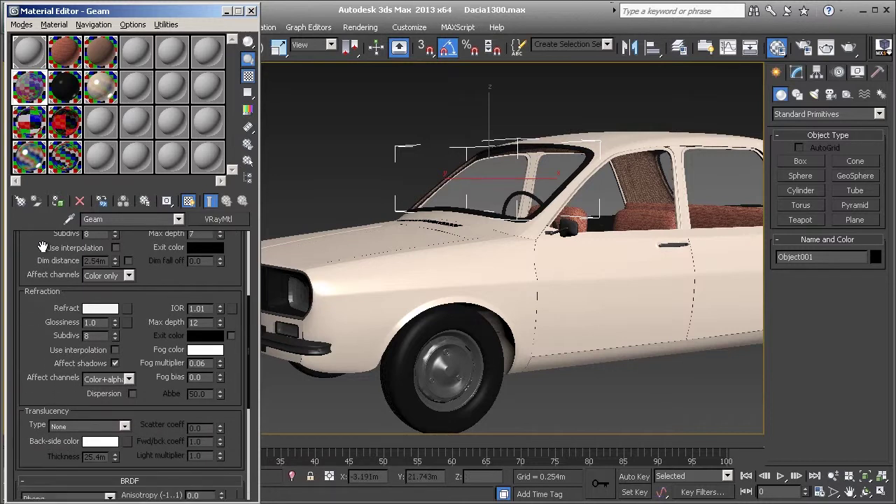
pyautogui.click(109, 310)
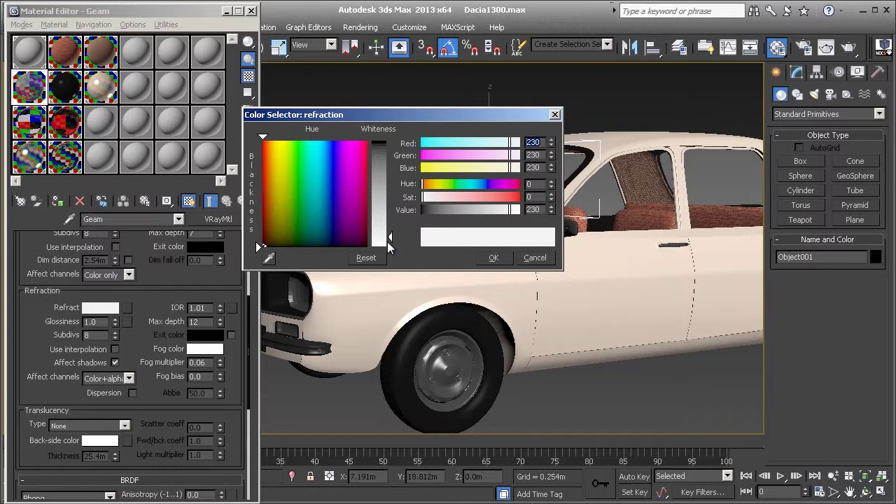
pyautogui.click(493, 258)
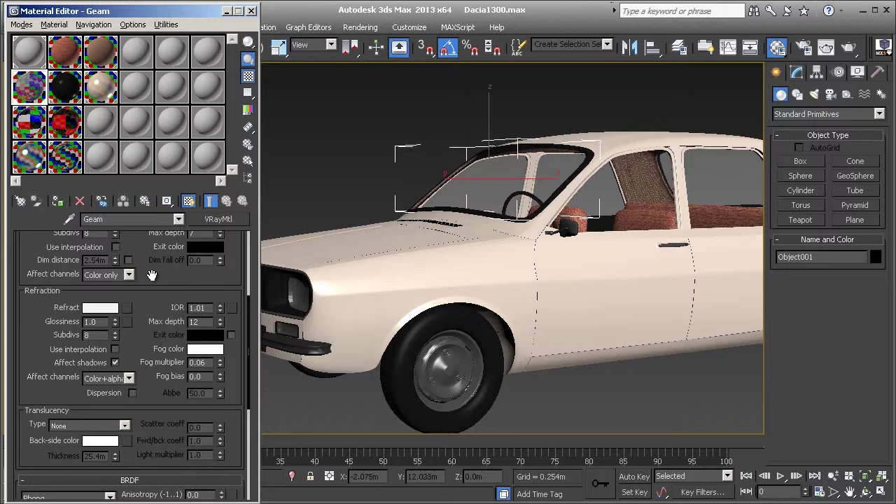
pyautogui.scroll(-2, 144, 293)
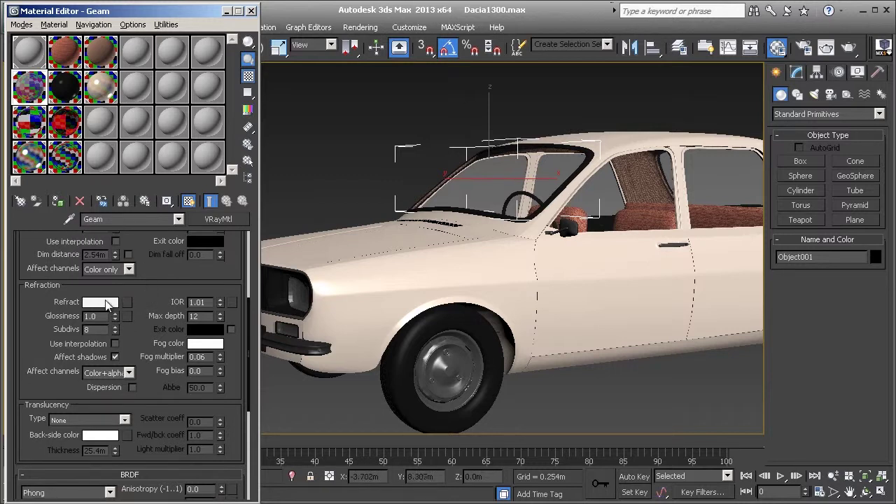
pyautogui.scroll(5, 144, 296)
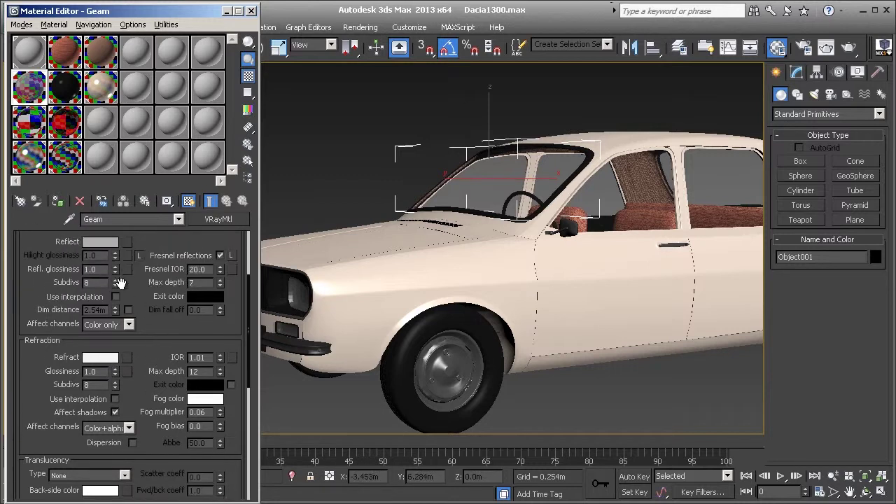
pyautogui.scroll(2, 86, 246)
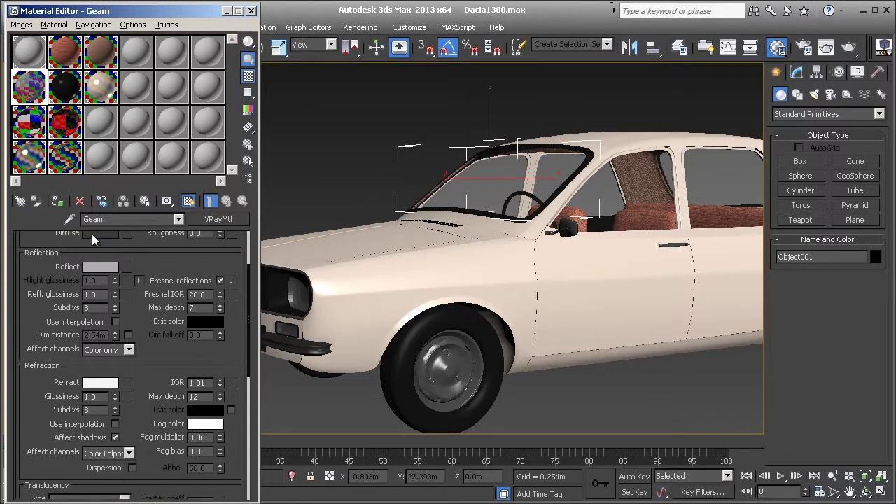
pyautogui.click(91, 235)
pyautogui.click(535, 257)
pyautogui.scroll(-5, 26, 277)
pyautogui.moveTo(25, 277); pyautogui.dragTo(43, 172)
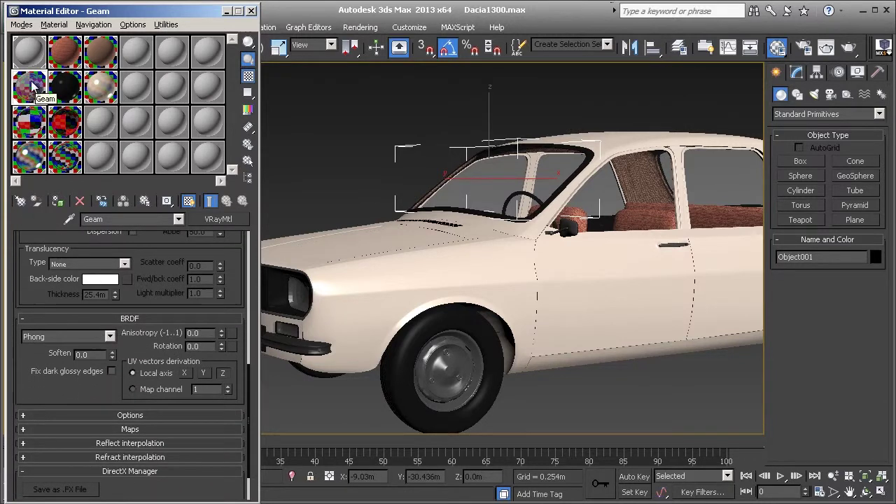
pyautogui.scroll(3, 42, 262)
pyautogui.scroll(3, 49, 272)
pyautogui.scroll(3, 49, 273)
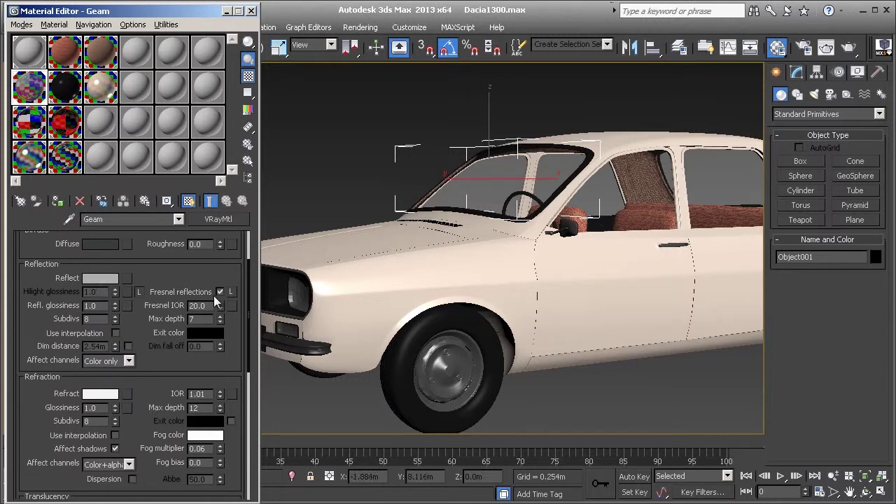
pyautogui.scroll(-1, 168, 264)
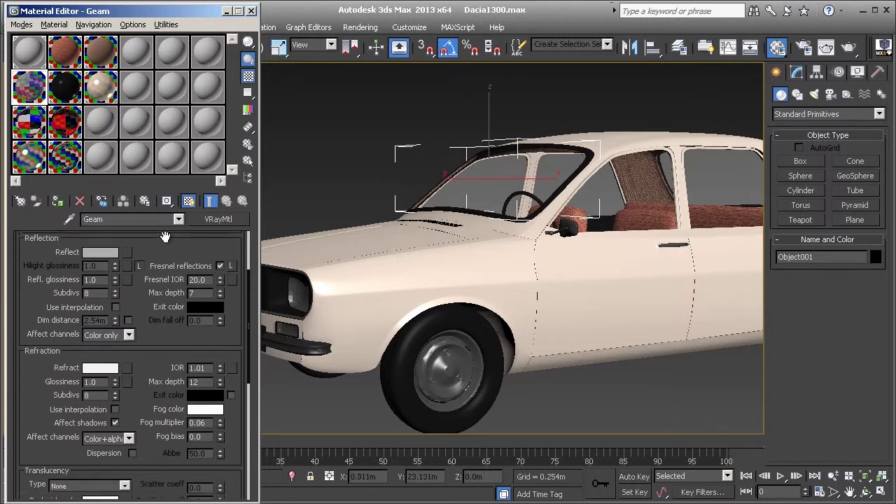
pyautogui.scroll(-1, 168, 265)
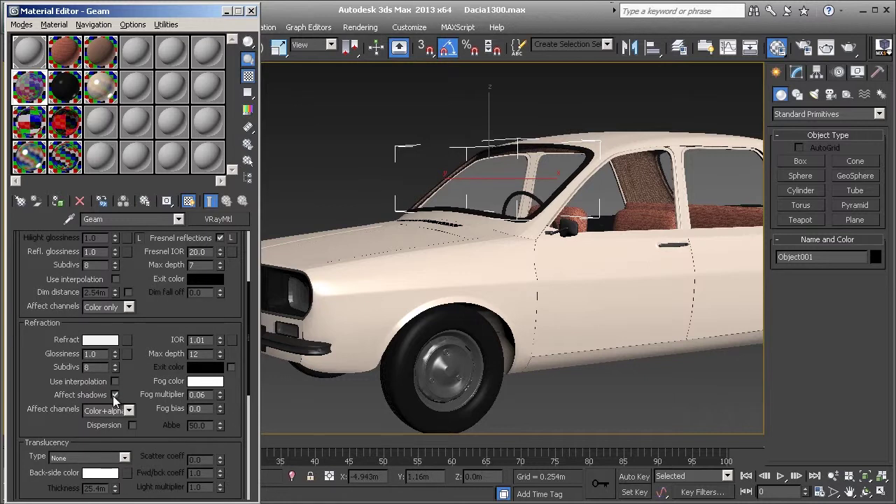
pyautogui.scroll(1, 138, 358)
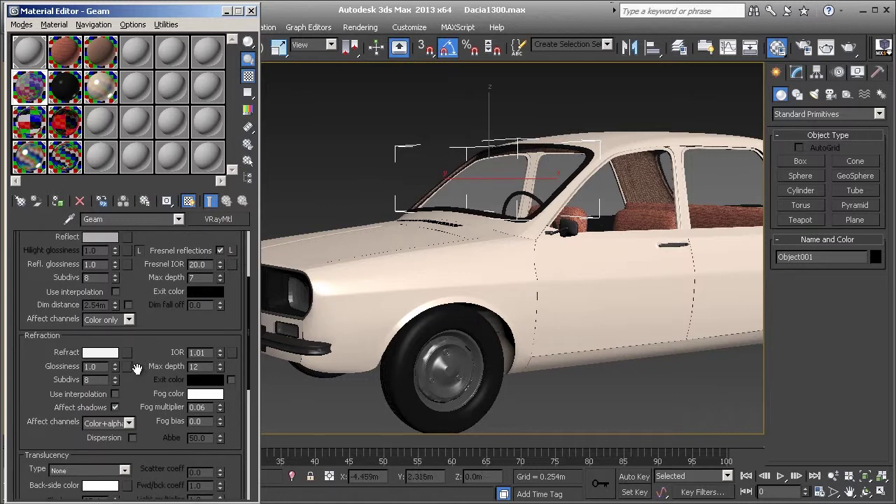
# Switch to the Sticla_lumini material and select and zoom in on the headlight glass
pyautogui.click(29, 123)
pyautogui.moveTo(571, 264)
pyautogui.mouseDown(button='middle')
pyautogui.moveTo(634, 208)
pyautogui.moveTo(512, 254)
pyautogui.mouseUp(button='middle')
pyautogui.click(501, 264)
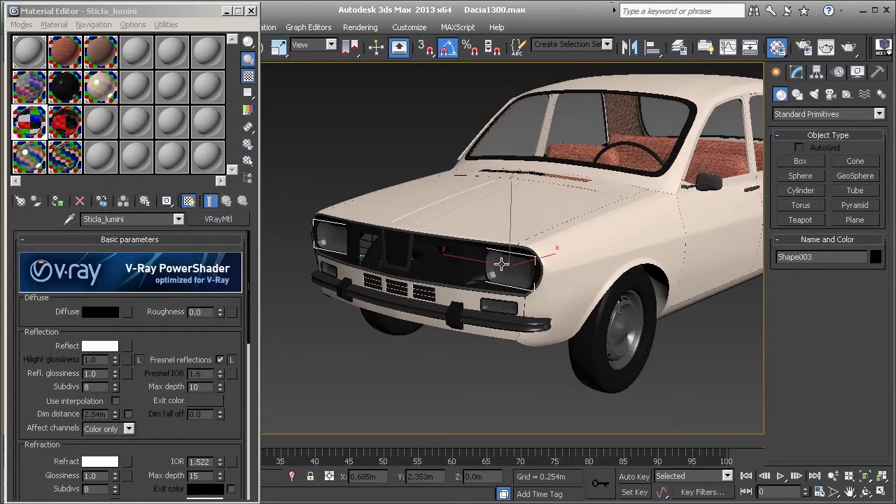
pyautogui.scroll(1, 501, 264)
pyautogui.scroll(1, 501, 264)
pyautogui.scroll(2, 500, 258)
pyautogui.scroll(1, 500, 257)
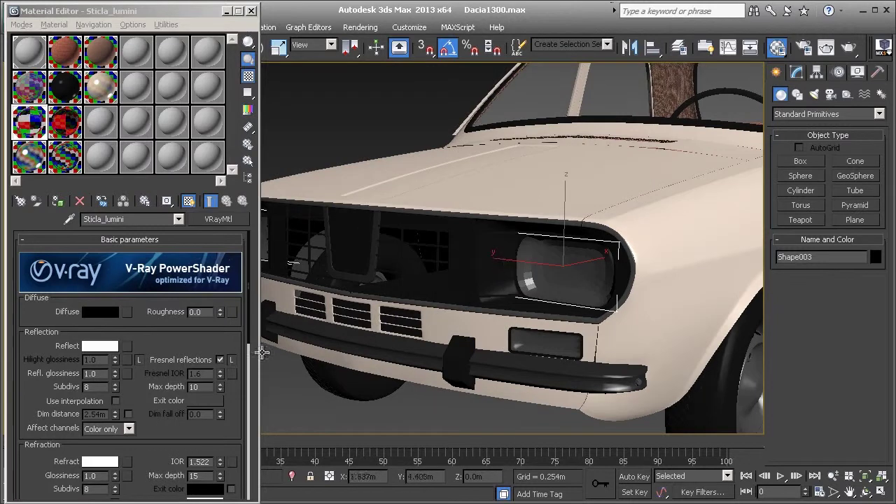
pyautogui.moveTo(158, 346); pyautogui.dragTo(166, 333)
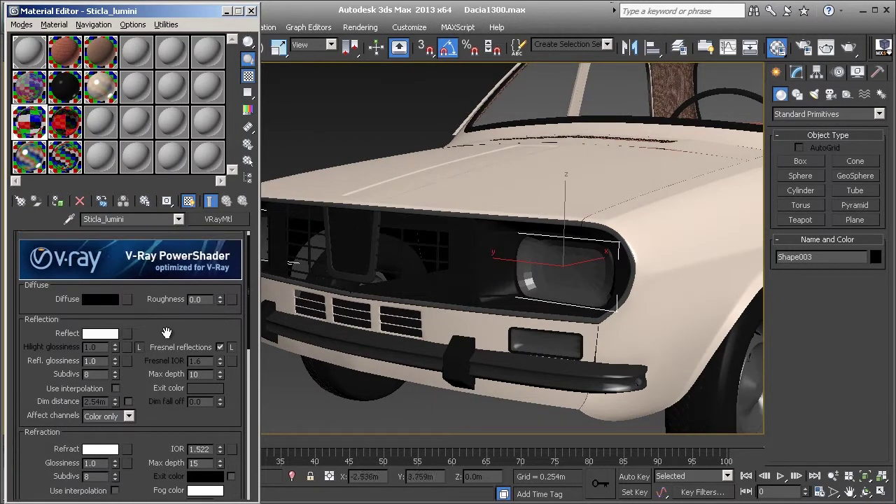
# Check Sticla_lumini's diffuse, reflection and white refraction colours without changing them
pyautogui.click(100, 299)
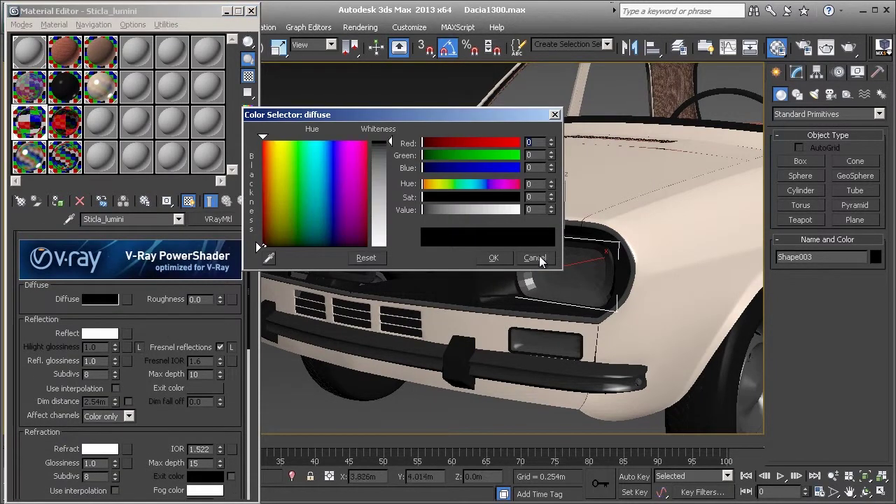
pyautogui.click(536, 257)
pyautogui.click(100, 334)
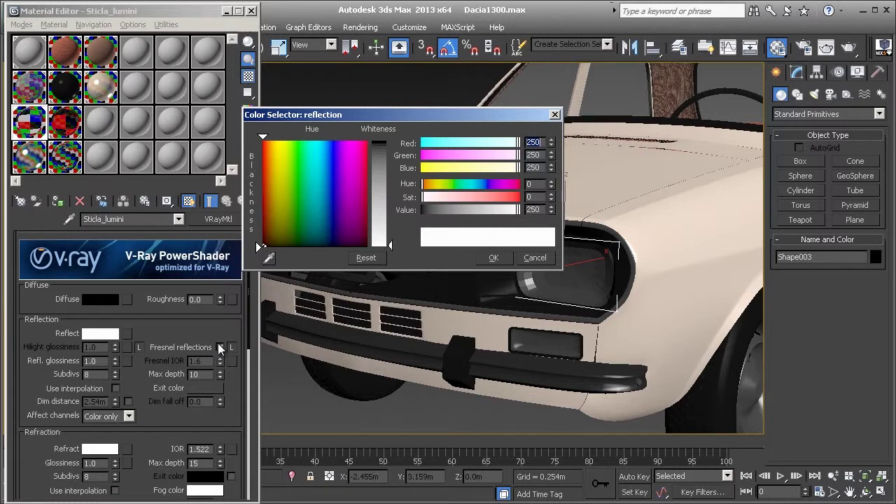
pyautogui.click(494, 259)
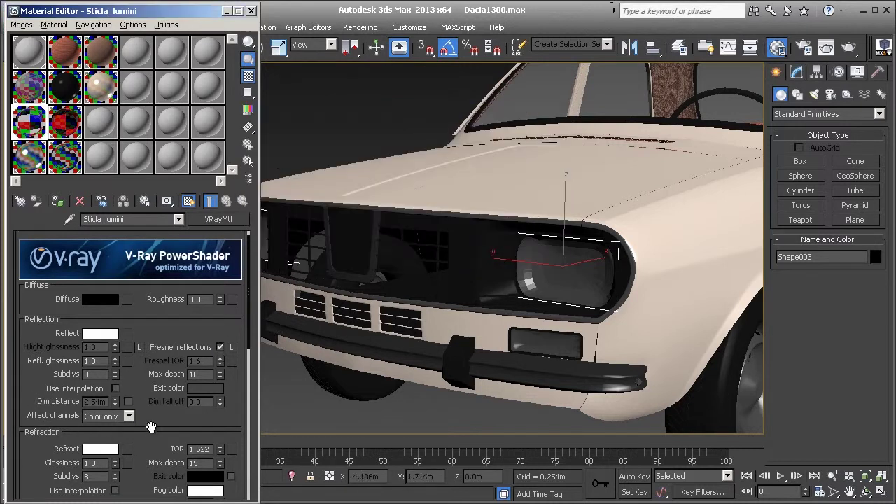
pyautogui.moveTo(151, 427); pyautogui.dragTo(155, 385)
pyautogui.click(94, 409)
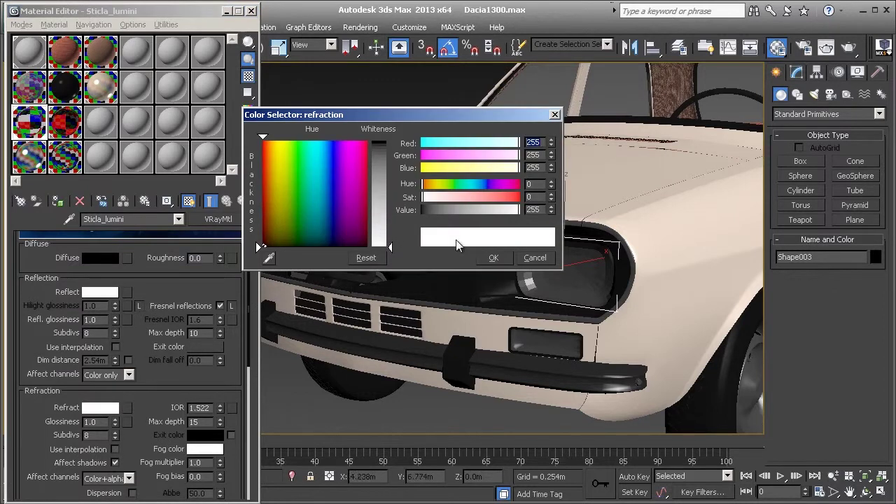
pyautogui.click(494, 257)
# Review the remaining Sticla_lumini settings: refraction IOR 1.522, Fresnel IOR 1.6, Blinn BRDF
pyautogui.scroll(-2, 166, 371)
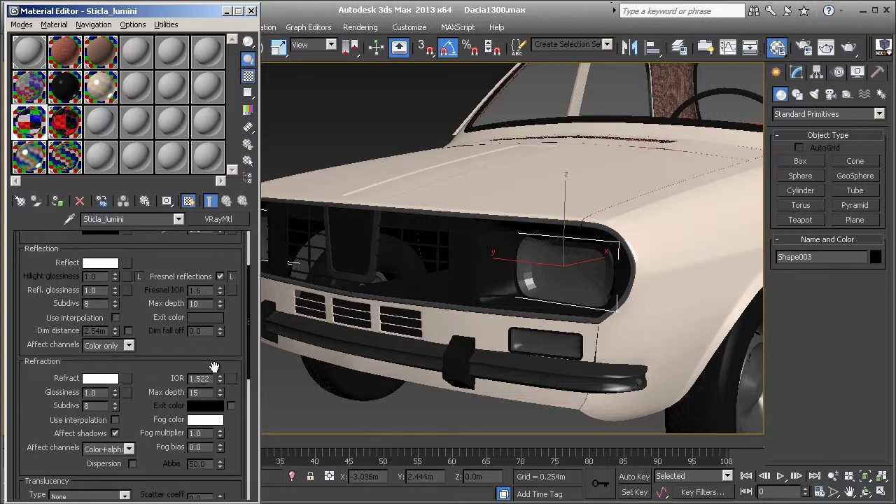
pyautogui.moveTo(207, 357); pyautogui.dragTo(201, 317)
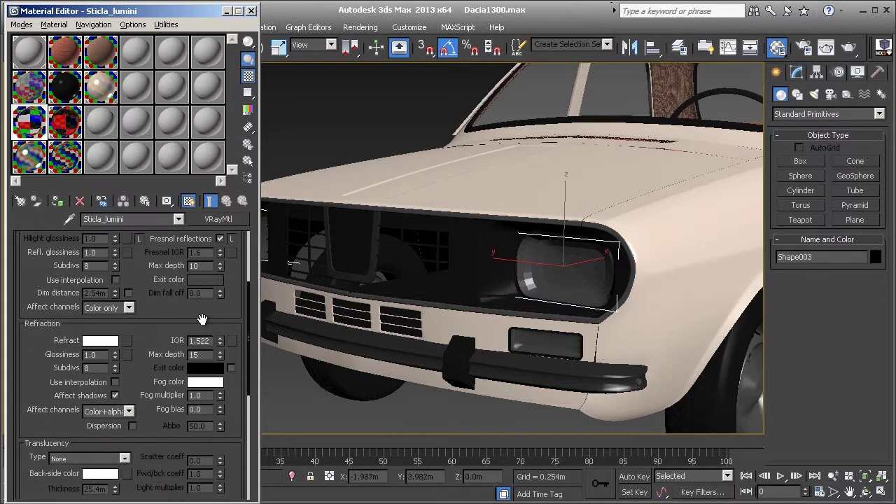
pyautogui.rightClick(149, 310)
pyautogui.click(136, 294)
pyautogui.scroll(-1, 35, 322)
pyautogui.scroll(-2, 20, 306)
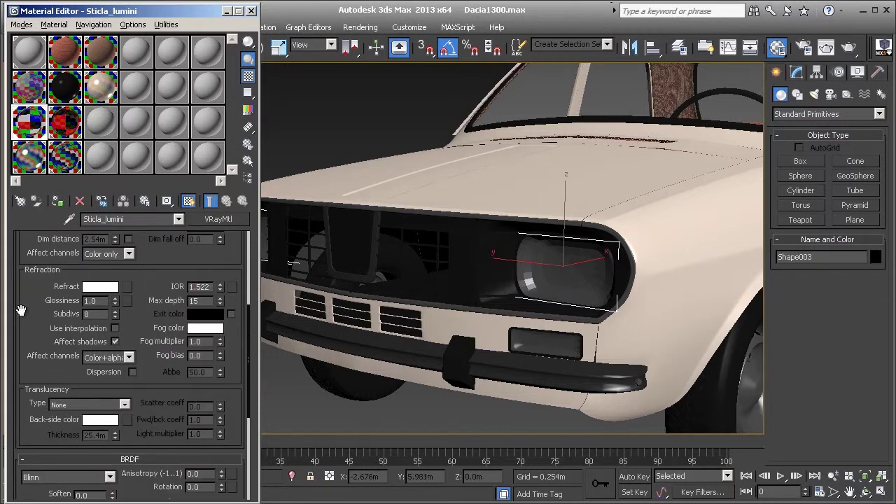
pyautogui.scroll(3, 26, 364)
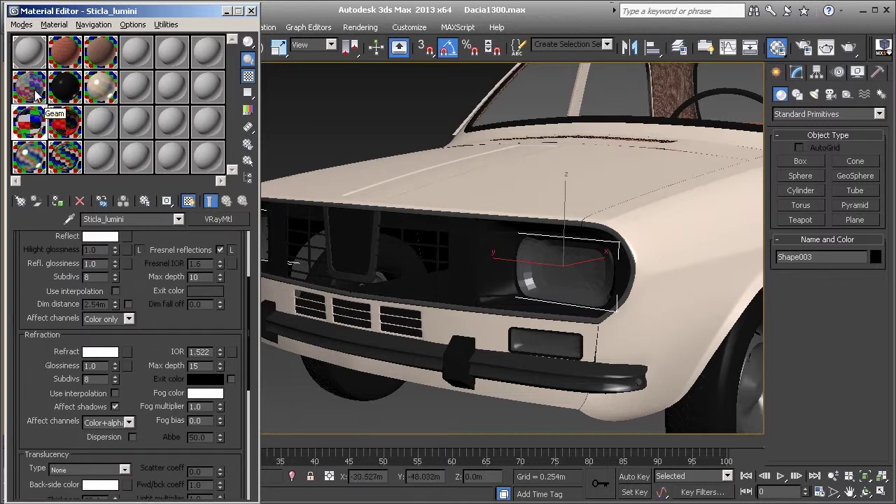
pyautogui.scroll(2, 35, 253)
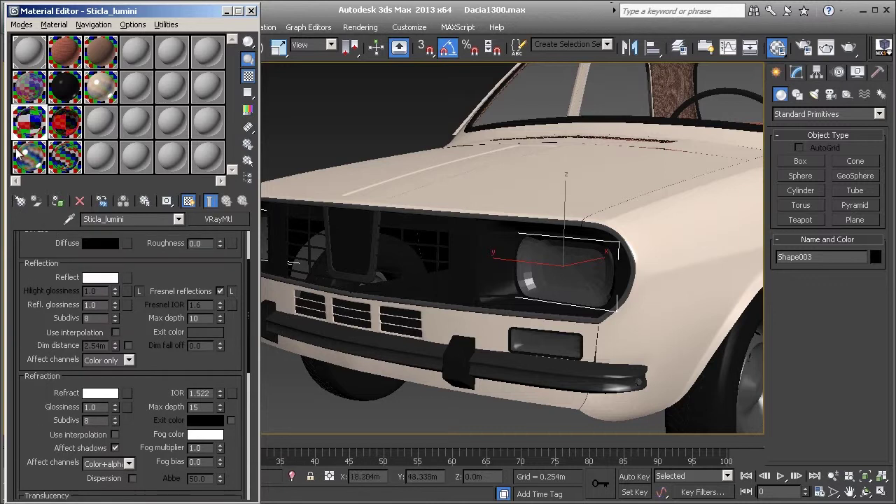
# Switch to Crom lumini, select the inner headlight mesh, and turn on Edged Faces
pyautogui.click(26, 160)
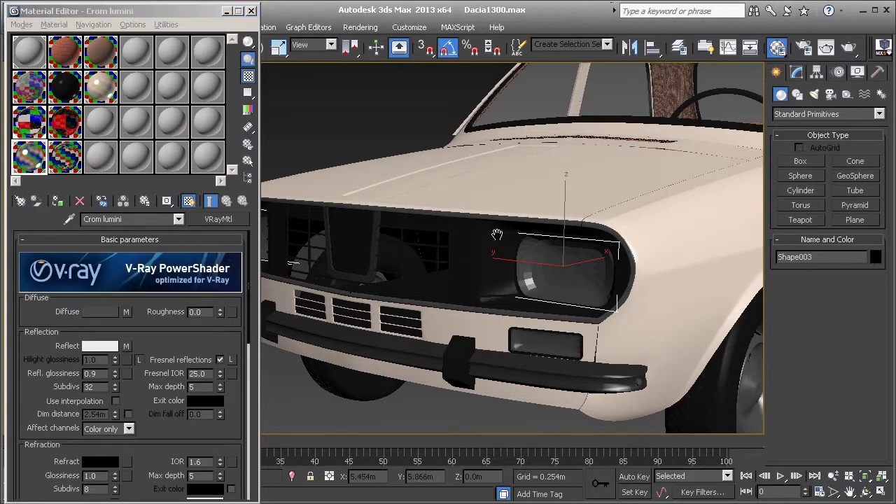
pyautogui.press('F3')
pyautogui.scroll(3, 498, 258)
pyautogui.scroll(2, 506, 282)
pyautogui.click(552, 284)
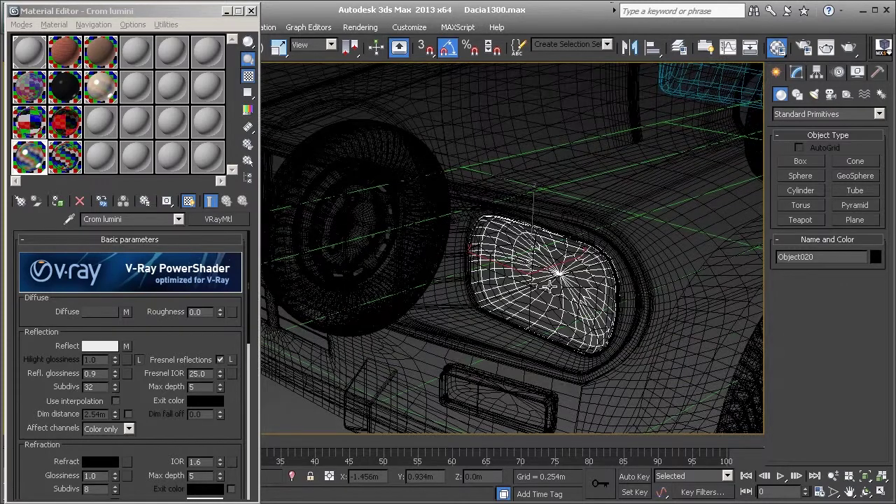
pyautogui.press('F3')
pyautogui.moveTo(516, 350)
pyautogui.keyDown('alt'); pyautogui.mouseDown(button='middle')
pyautogui.moveTo(516, 290)
pyautogui.moveTo(618, 152)
pyautogui.mouseUp(button='middle'); pyautogui.keyUp('alt')
pyautogui.press('F4')
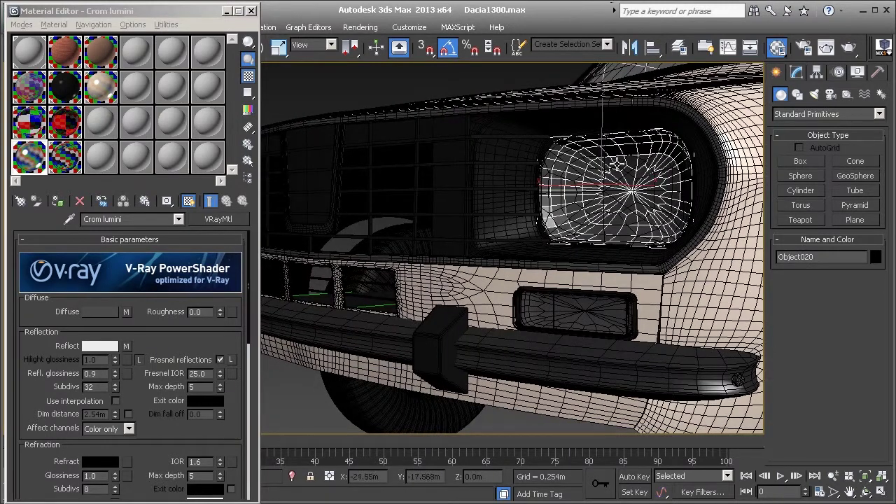
# Select the fog lamp lens below the headlight and view it with the bumper and wheel
pyautogui.click(597, 318)
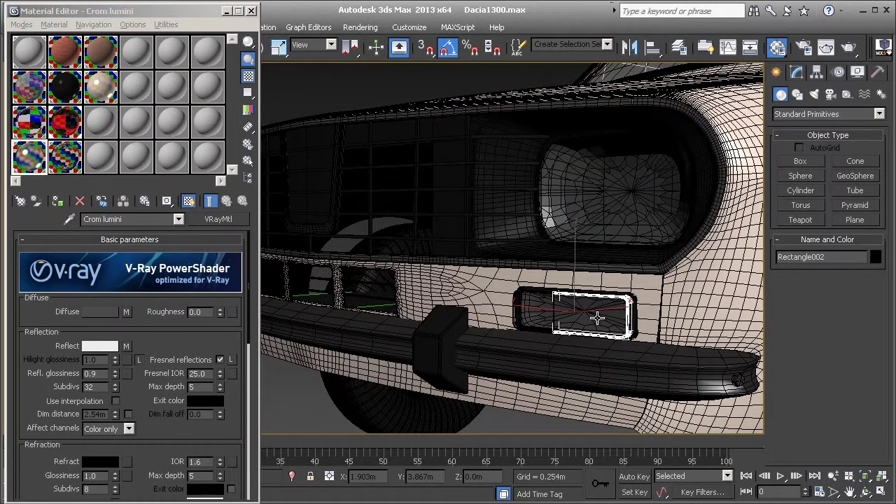
pyautogui.click(595, 316)
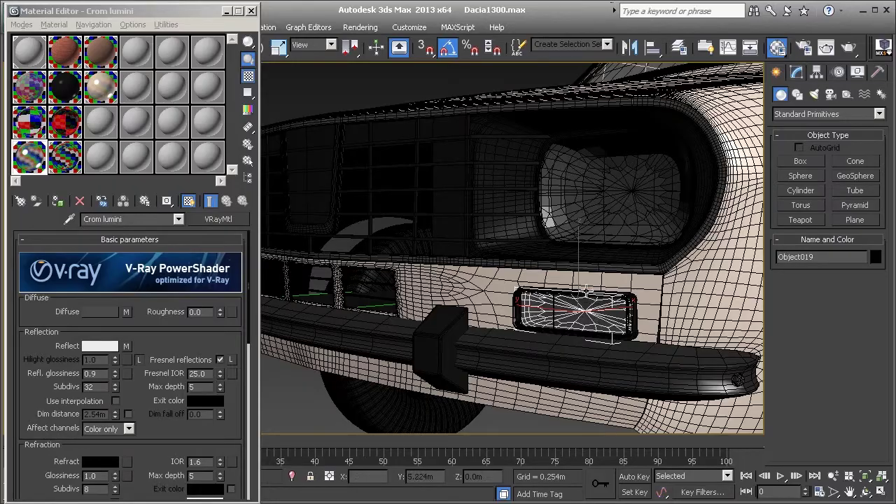
pyautogui.keyDown('alt'); pyautogui.moveTo(586, 292); pyautogui.dragTo(570, 333, button='middle'); pyautogui.keyUp('alt')
pyautogui.moveTo(540, 266)
pyautogui.keyDown('alt'); pyautogui.mouseDown(button='middle')
pyautogui.moveTo(362, 266)
pyautogui.moveTo(497, 170)
pyautogui.mouseUp(button='middle'); pyautogui.keyUp('alt')
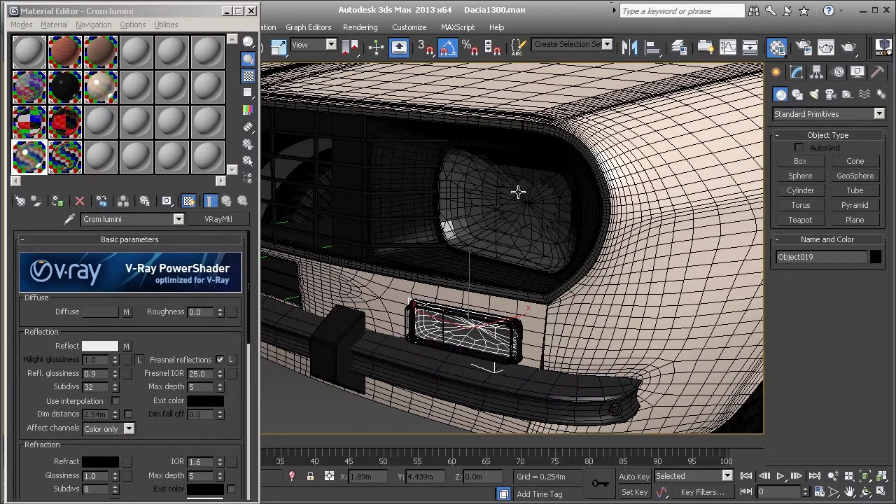
pyautogui.moveTo(435, 322); pyautogui.dragTo(455, 311, button='middle')
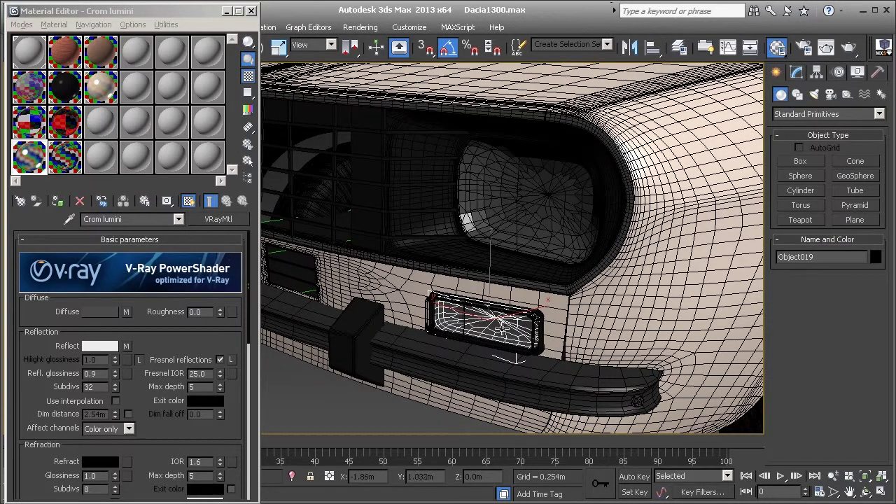
pyautogui.moveTo(462, 301)
pyautogui.mouseDown(button='middle')
pyautogui.moveTo(542, 329)
pyautogui.moveTo(464, 320)
pyautogui.moveTo(488, 344)
pyautogui.moveTo(485, 283)
pyautogui.moveTo(465, 286)
pyautogui.mouseUp(button='middle')
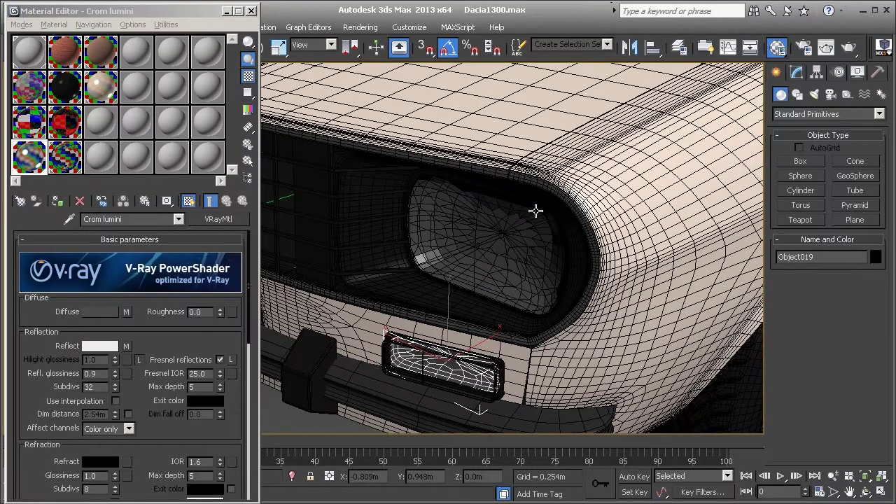
pyautogui.moveTo(496, 243)
pyautogui.keyDown('alt'); pyautogui.mouseDown(button='middle')
pyautogui.moveTo(506, 366)
pyautogui.moveTo(600, 254)
pyautogui.moveTo(529, 228)
pyautogui.moveTo(506, 231)
pyautogui.moveTo(553, 245)
pyautogui.moveTo(462, 266)
pyautogui.moveTo(466, 245)
pyautogui.mouseUp(button='middle'); pyautogui.keyUp('alt')
pyautogui.keyDown('alt'); pyautogui.moveTo(458, 297); pyautogui.dragTo(492, 233, button='middle'); pyautogui.keyUp('alt')
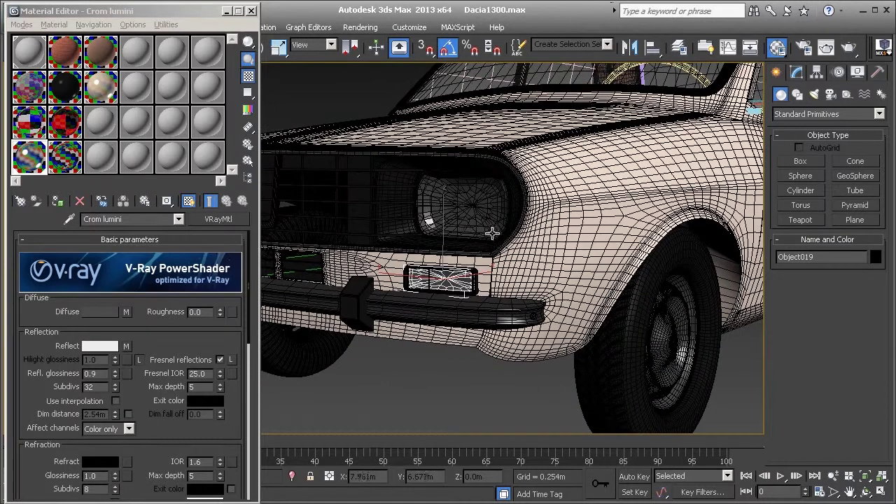
# Return to Crom lumini, open its diffuse VRayColor map, and go back to the parent material
pyautogui.click(62, 163)
pyautogui.click(40, 167)
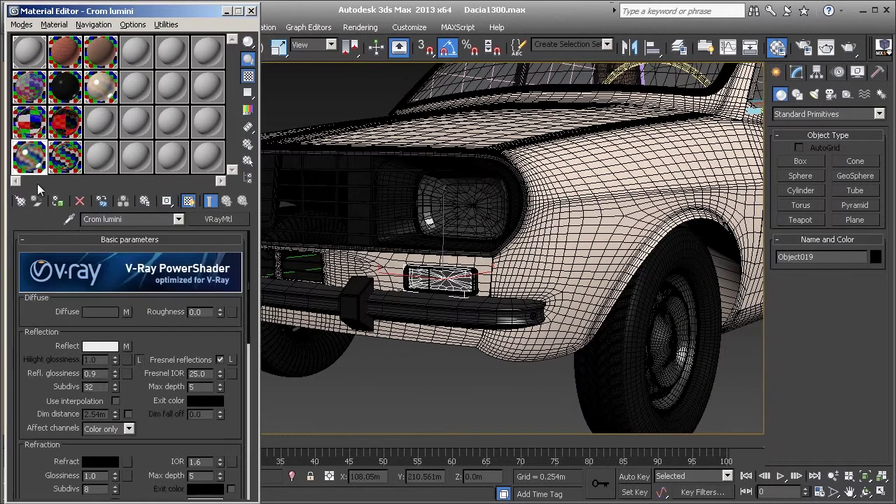
pyautogui.scroll(-1, 34, 305)
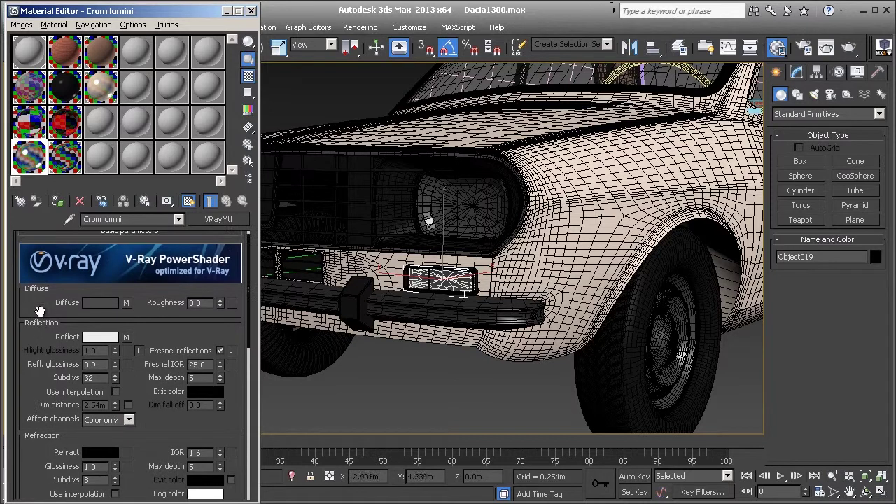
pyautogui.click(125, 303)
pyautogui.click(180, 219)
pyautogui.click(166, 229)
# Reopen the diffuse map and check its dark 0.067 colour without changing it
pyautogui.click(126, 303)
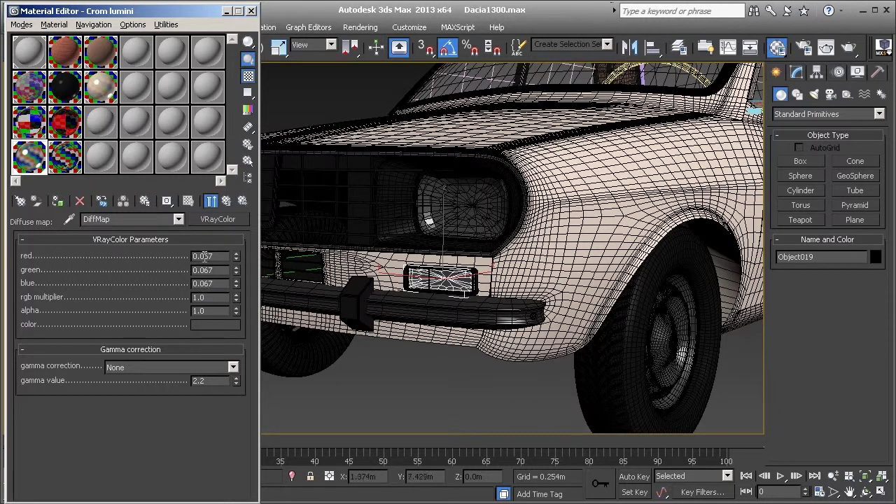
pyautogui.click(213, 327)
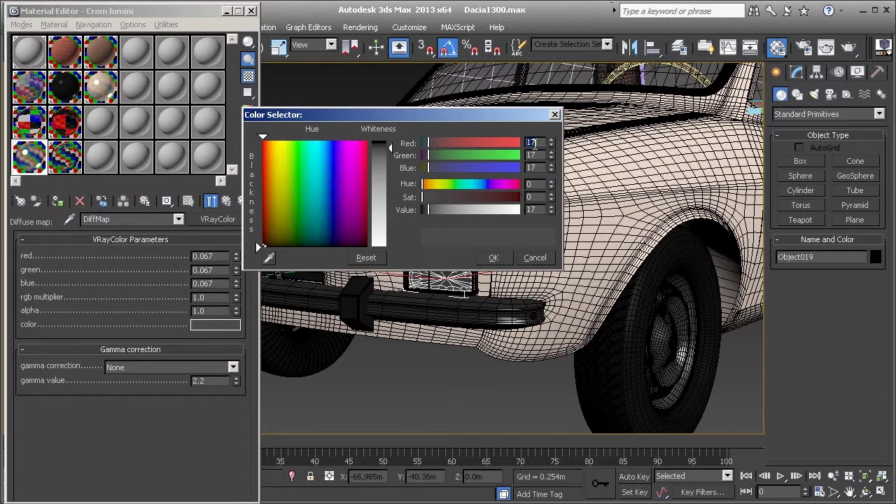
pyautogui.click(535, 258)
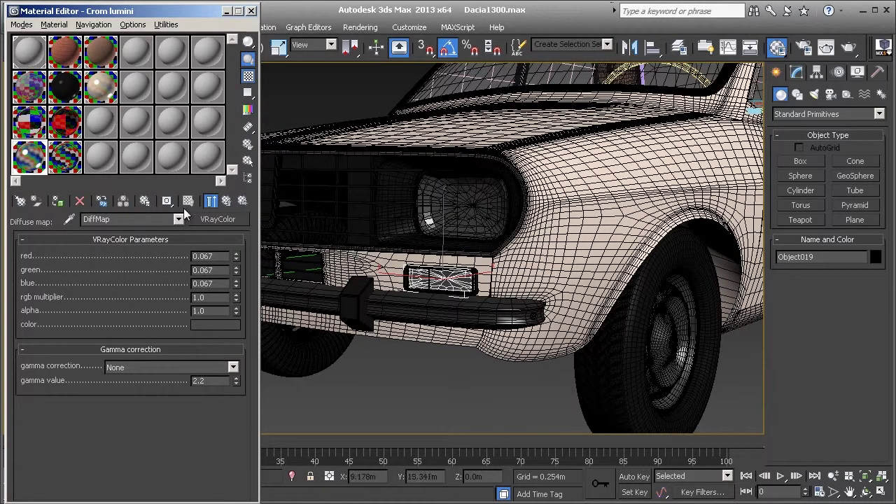
pyautogui.click(178, 219)
pyautogui.click(166, 233)
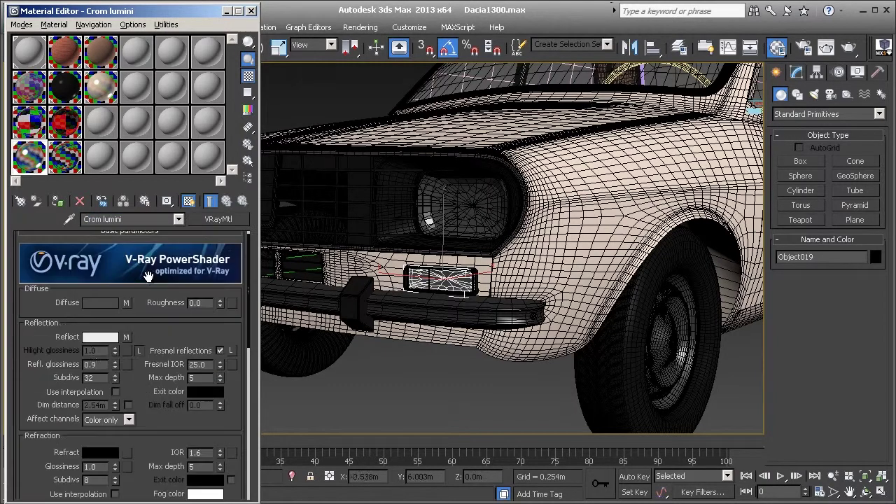
pyautogui.scroll(-1, 112, 333)
pyautogui.click(124, 328)
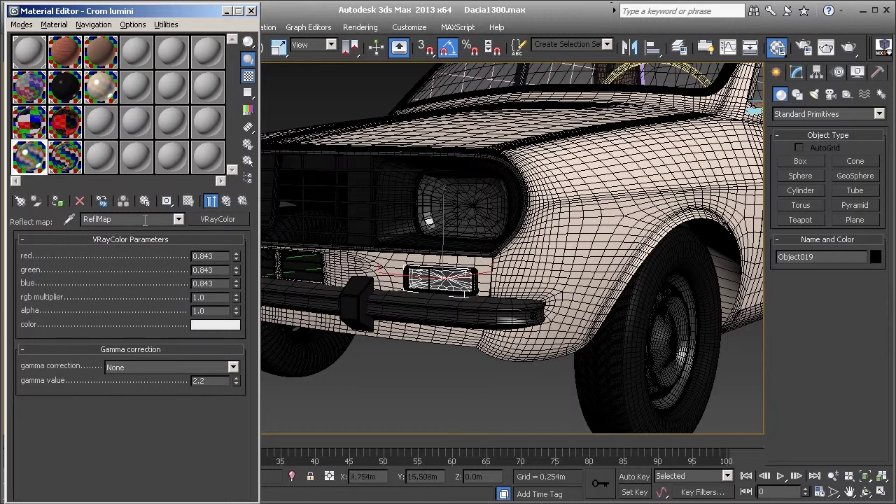
pyautogui.click(219, 324)
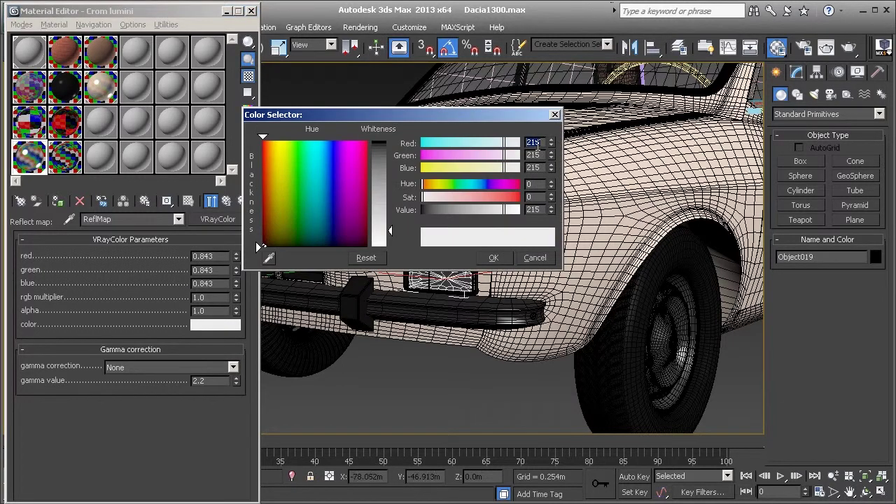
pyautogui.click(535, 257)
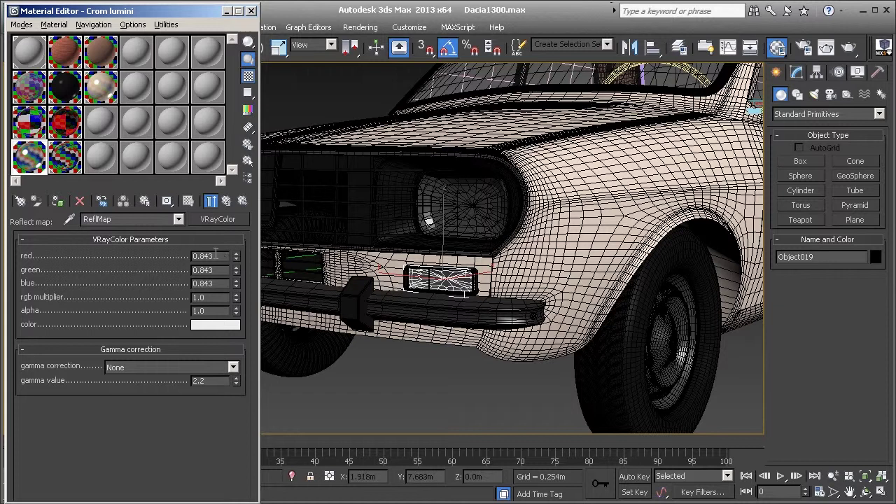
pyautogui.click(179, 219)
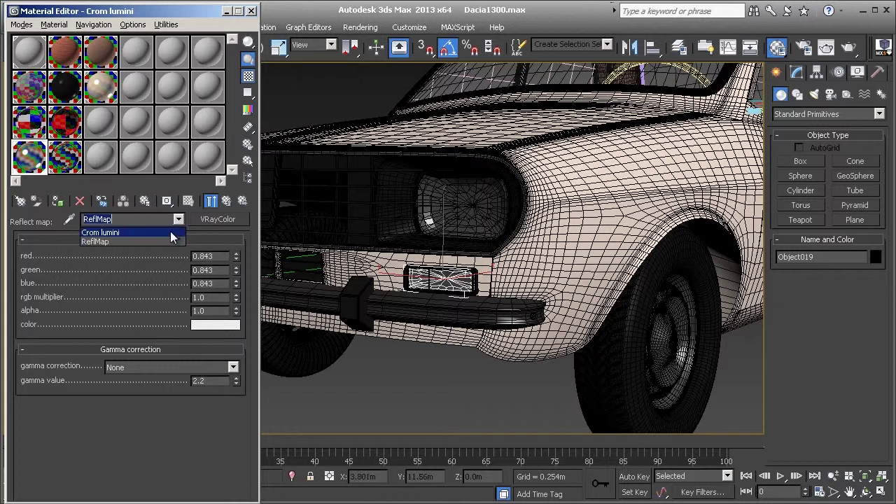
pyautogui.click(171, 231)
pyautogui.moveTo(55, 358); pyautogui.dragTo(42, 322)
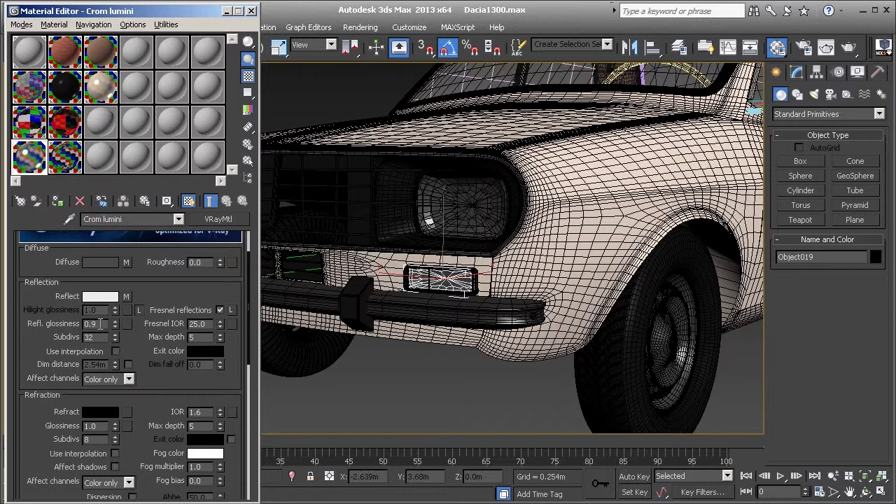
pyautogui.moveTo(205, 325); pyautogui.dragTo(169, 323)
pyautogui.moveTo(157, 330); pyautogui.dragTo(199, 263)
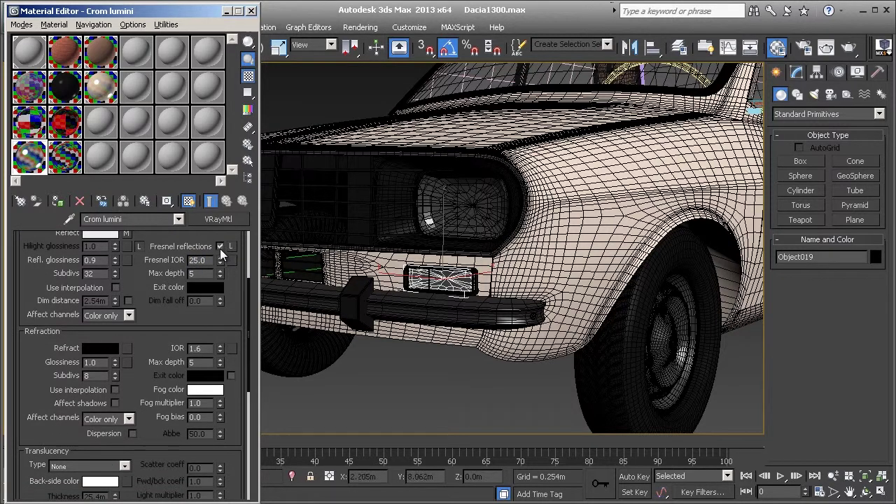
pyautogui.moveTo(146, 317); pyautogui.dragTo(156, 226)
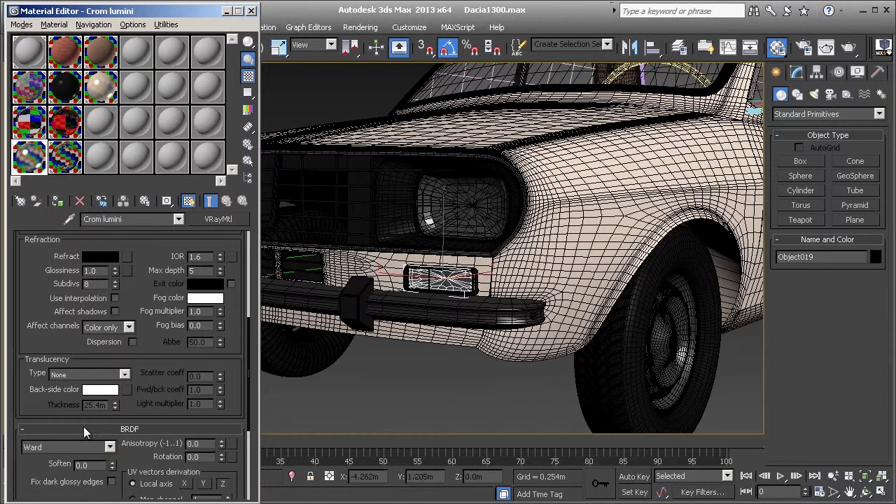
pyautogui.click(105, 448)
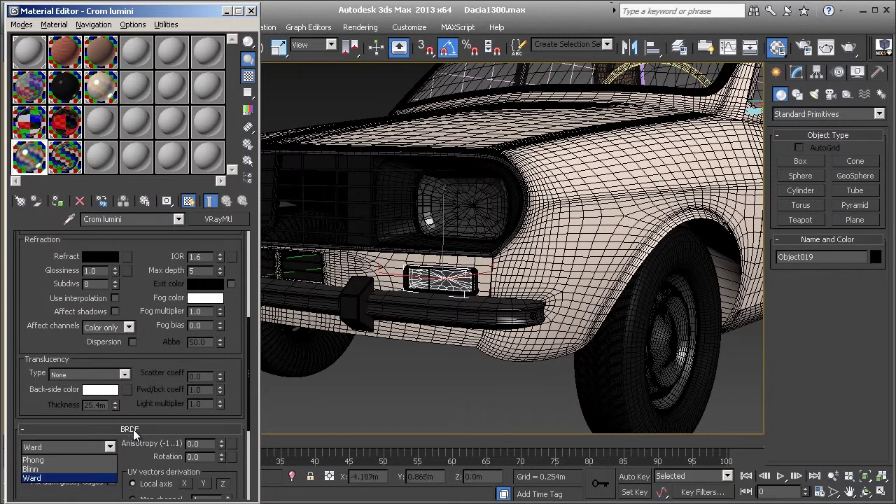
pyautogui.click(77, 482)
pyautogui.moveTo(28, 365); pyautogui.dragTo(28, 470)
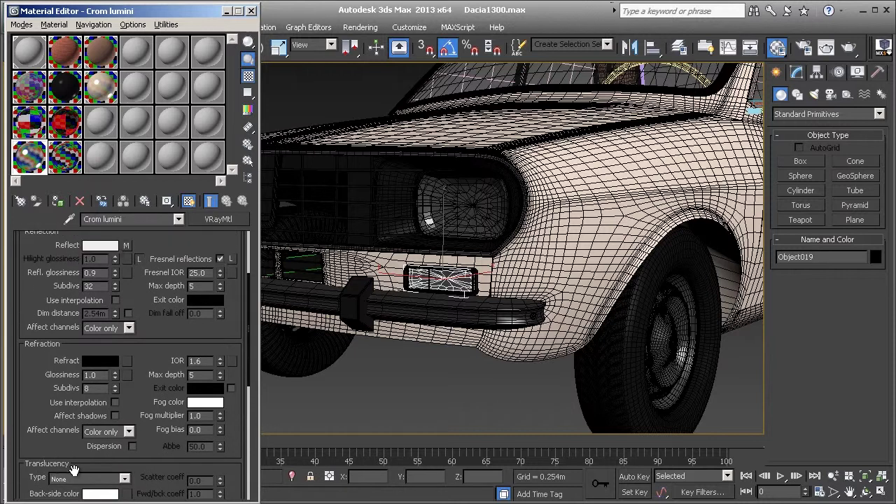
pyautogui.scroll(-5, 40, 376)
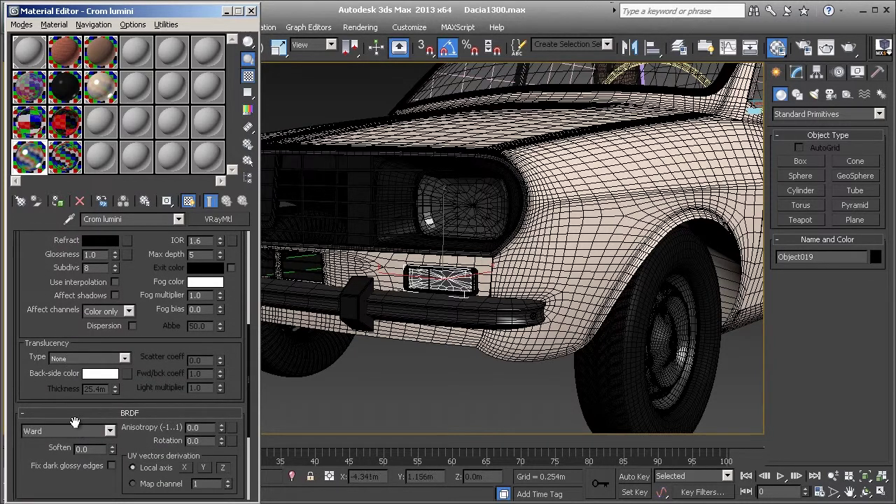
pyautogui.scroll(2, 46, 265)
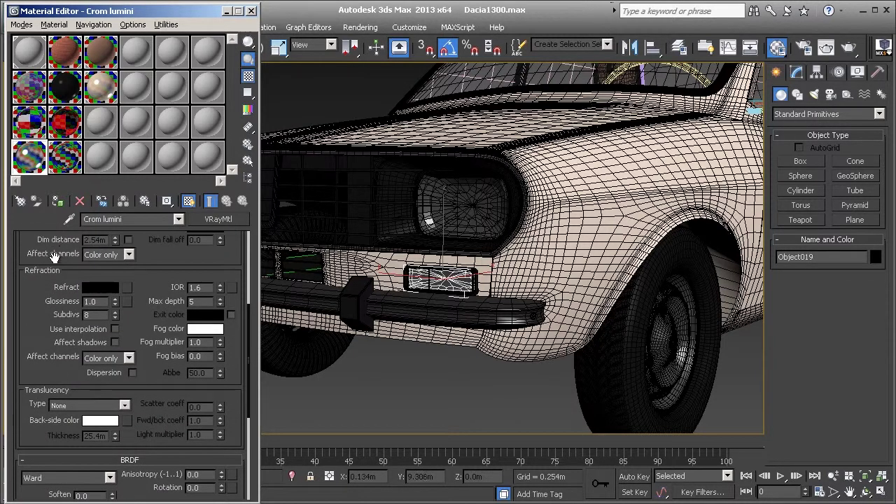
pyautogui.scroll(2, 55, 255)
pyautogui.scroll(1, 51, 245)
pyautogui.scroll(1, 56, 273)
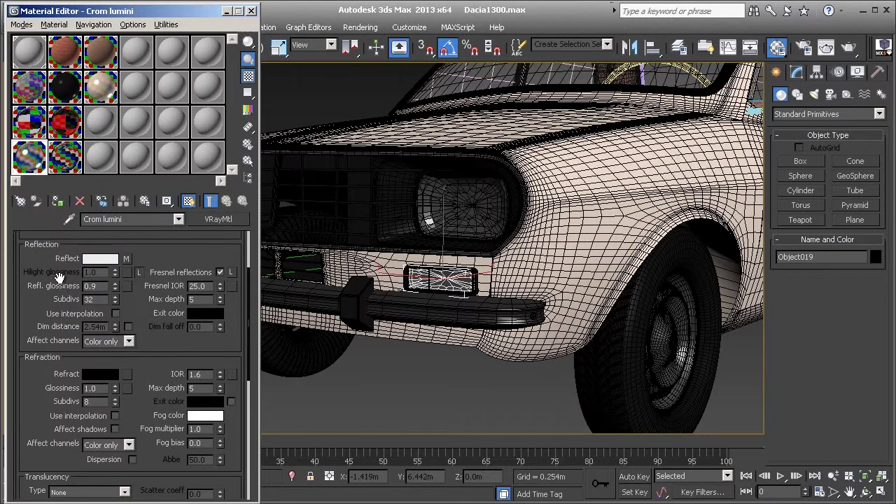
# Switch to the Crom_obiect material and nudge the car view slightly to the right
pyautogui.scroll(1, 56, 285)
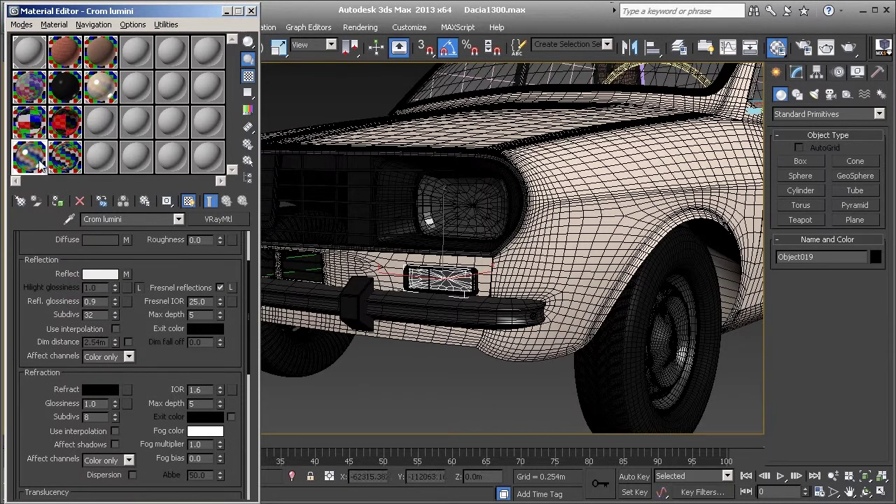
pyautogui.click(178, 220)
pyautogui.click(112, 233)
pyautogui.click(65, 157)
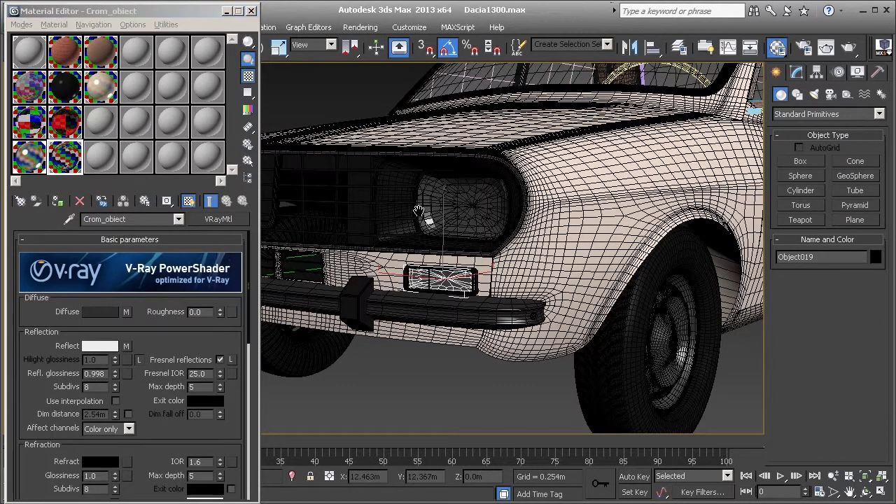
pyautogui.moveTo(417, 209); pyautogui.dragTo(435, 212, button='middle')
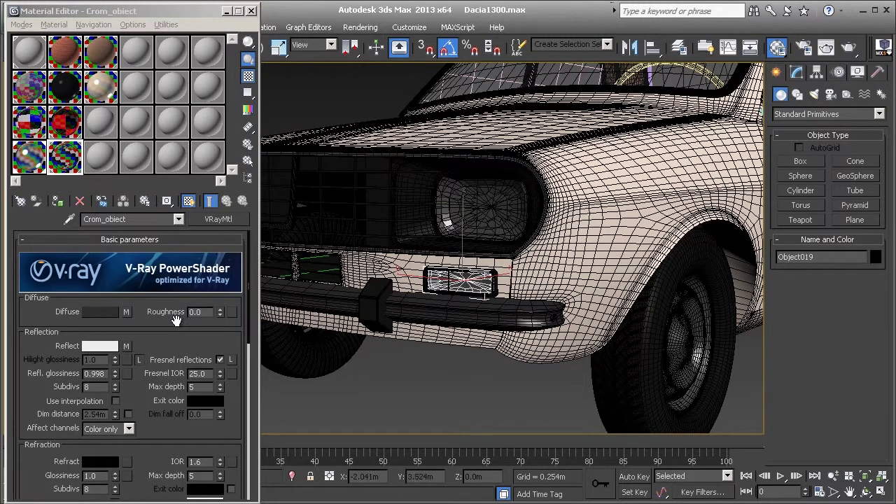
pyautogui.moveTo(173, 322); pyautogui.dragTo(120, 301)
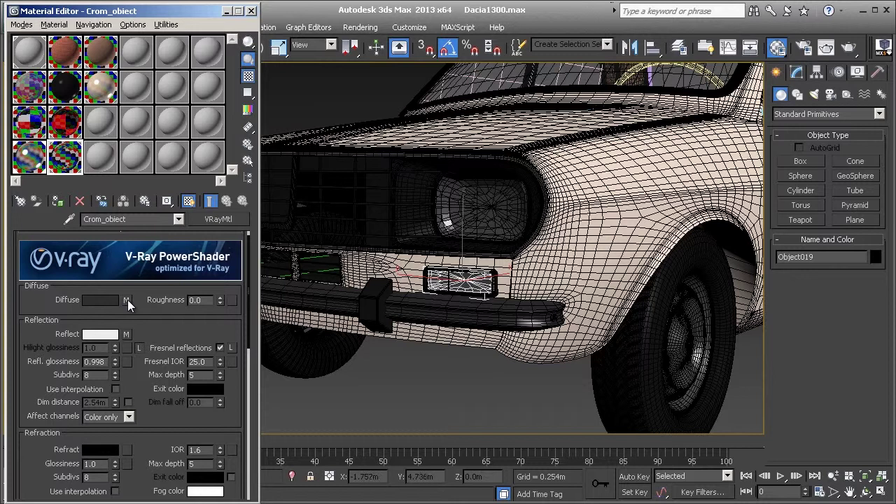
pyautogui.scroll(-1, 174, 321)
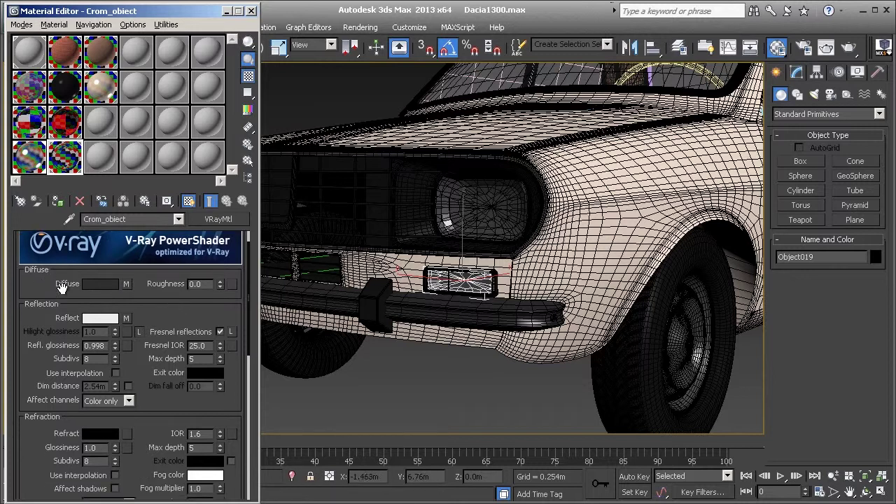
# Inspect Crom_obiect's 0.843 RefMap reflection colour, return to the parent, and scroll its rollouts
pyautogui.click(104, 350)
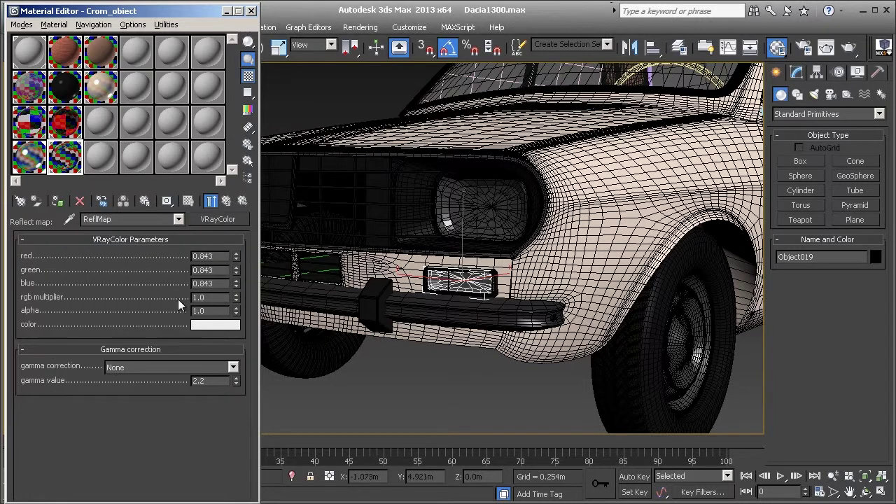
pyautogui.click(199, 325)
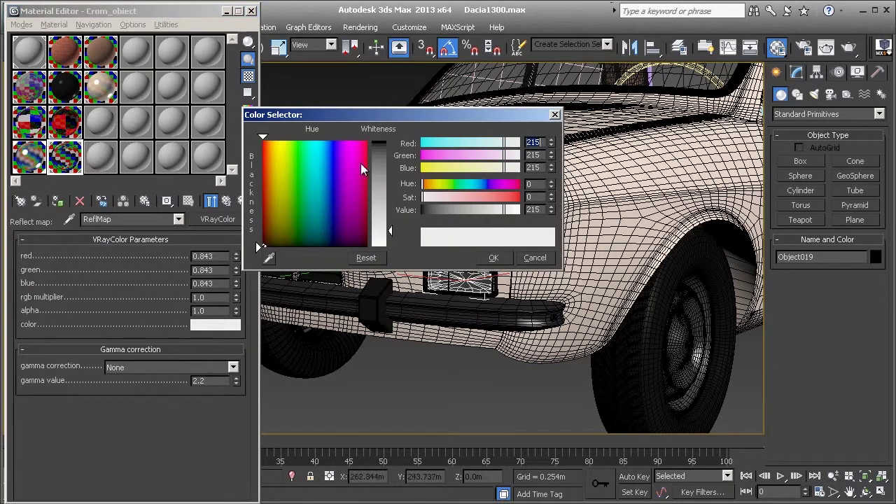
pyautogui.click(532, 258)
pyautogui.click(177, 219)
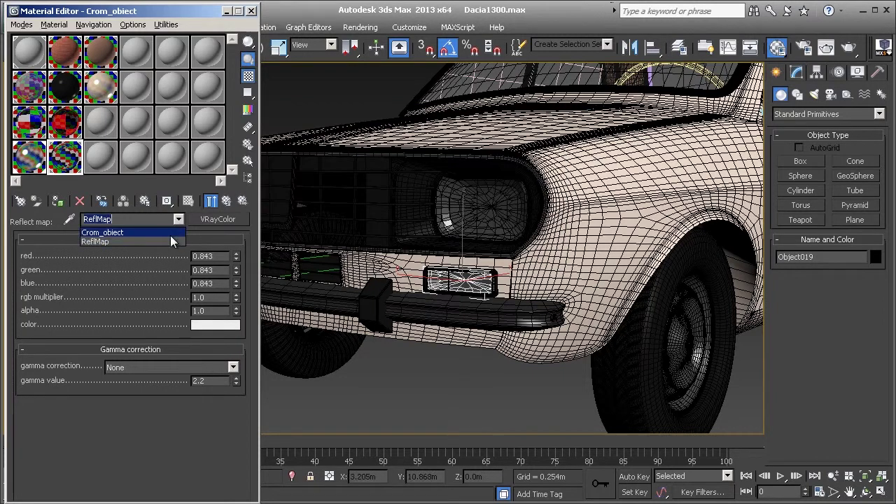
pyautogui.click(170, 233)
pyautogui.moveTo(45, 372); pyautogui.dragTo(33, 330)
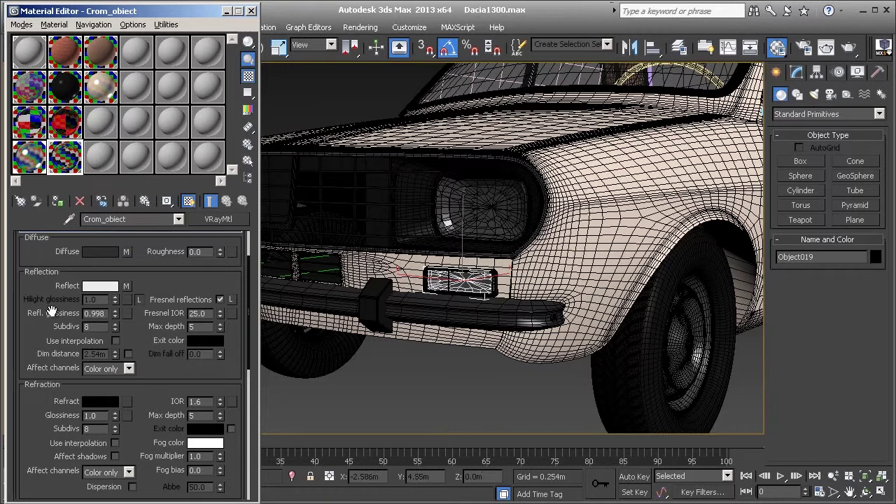
pyautogui.moveTo(49, 324); pyautogui.dragTo(44, 285)
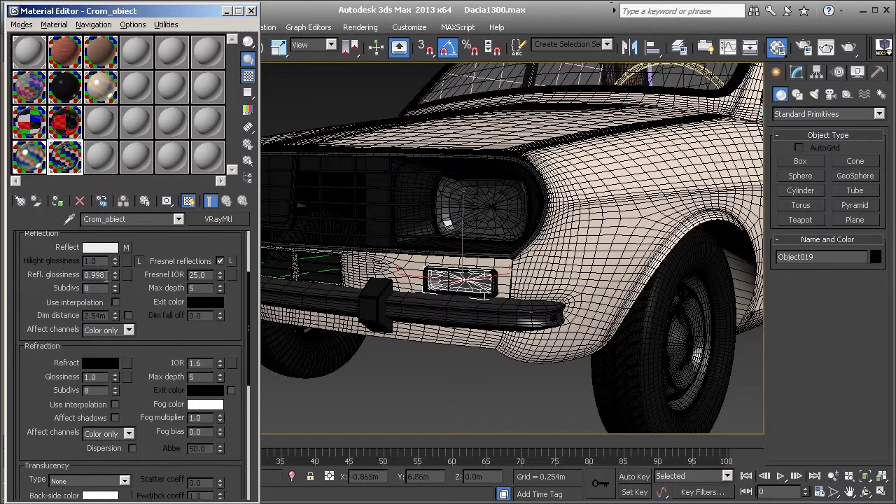
pyautogui.moveTo(44, 324); pyautogui.dragTo(44, 219)
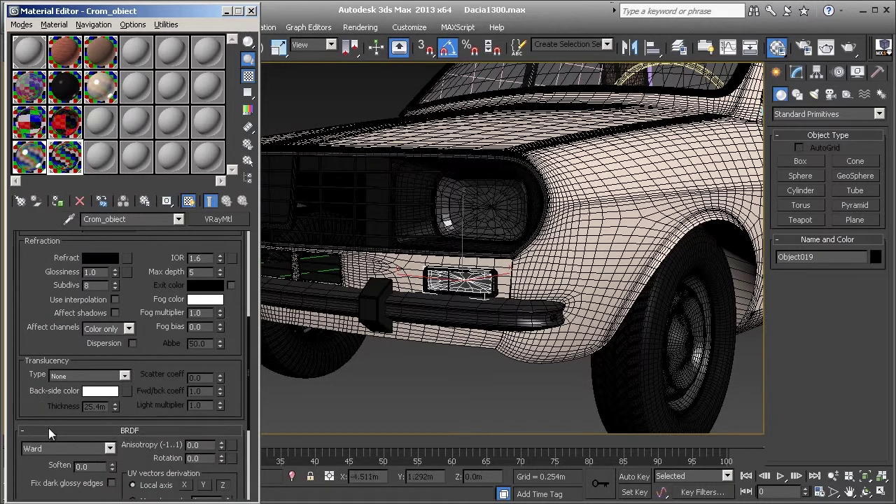
pyautogui.moveTo(54, 289); pyautogui.dragTo(54, 428)
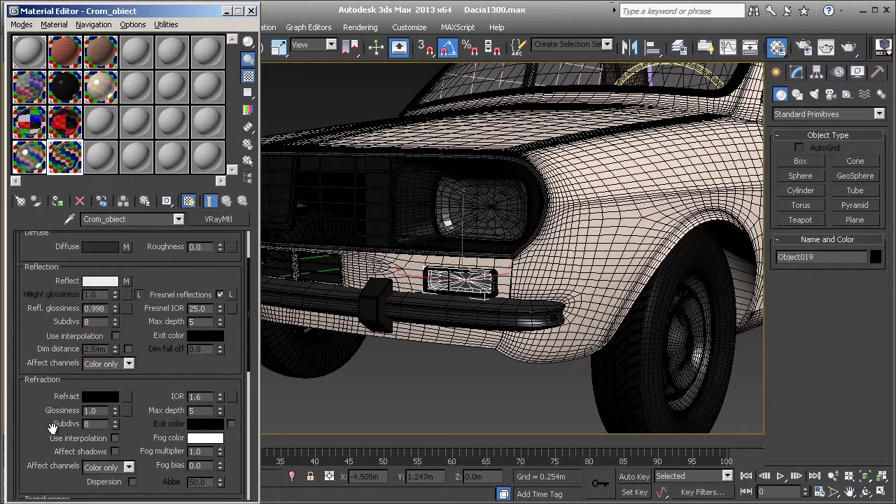
# Switch to Lumini_semnalizator and check its white reflect and refract colours unchanged
pyautogui.click(65, 122)
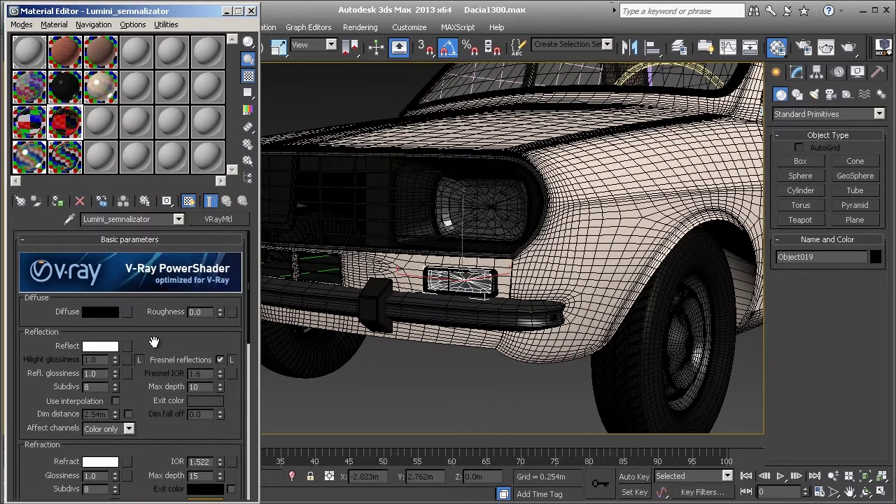
pyautogui.moveTo(154, 339)
pyautogui.mouseDown()
pyautogui.moveTo(157, 306)
pyautogui.moveTo(114, 302)
pyautogui.mouseUp()
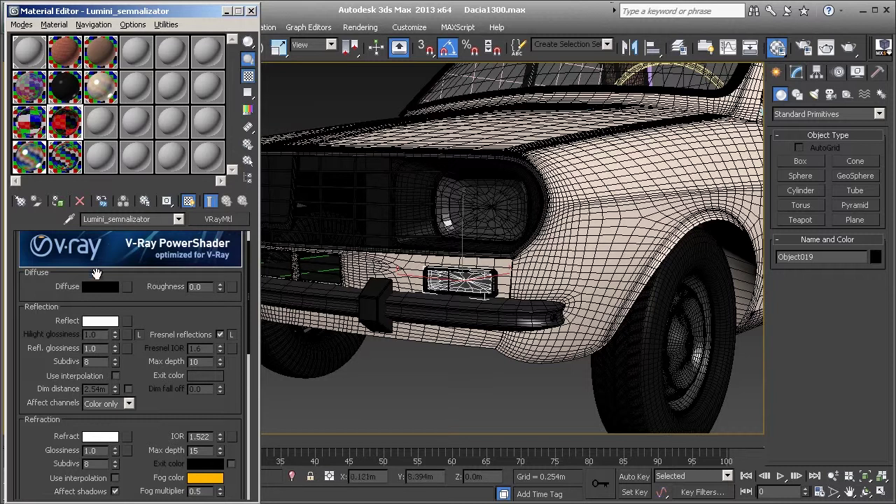
pyautogui.click(96, 321)
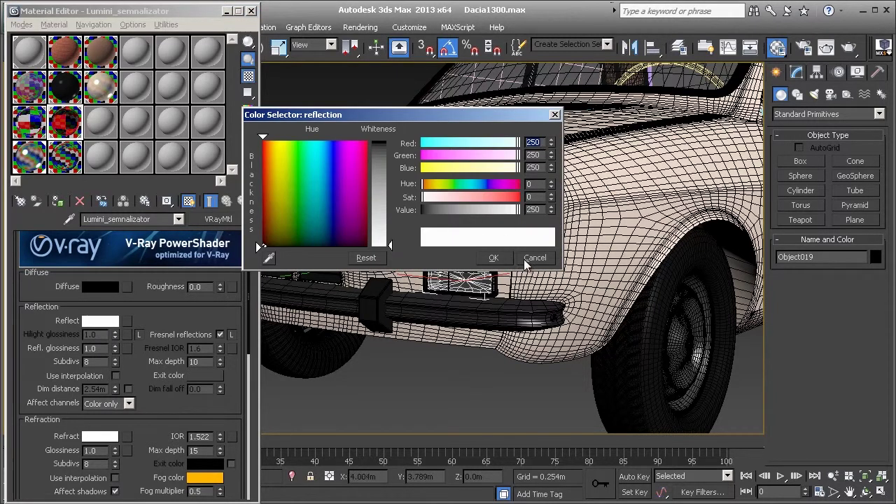
pyautogui.click(527, 258)
pyautogui.click(221, 334)
pyautogui.moveTo(201, 316); pyautogui.dragTo(196, 235)
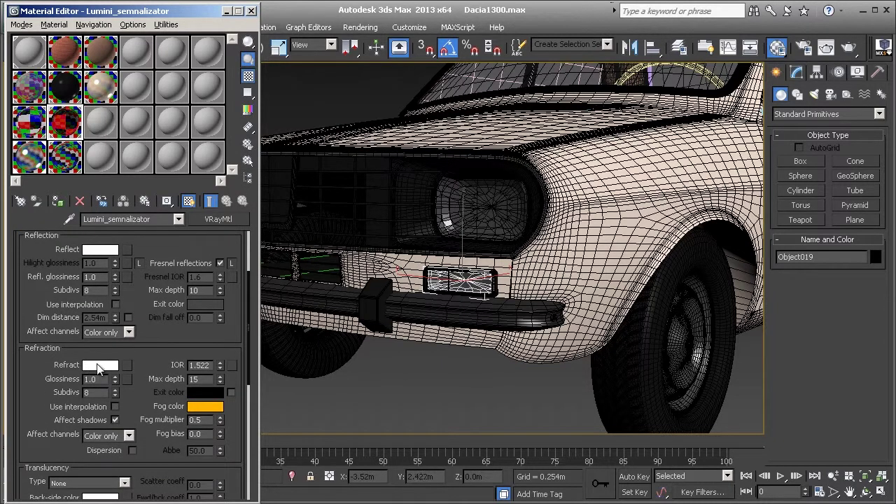
pyautogui.click(99, 366)
pyautogui.click(535, 259)
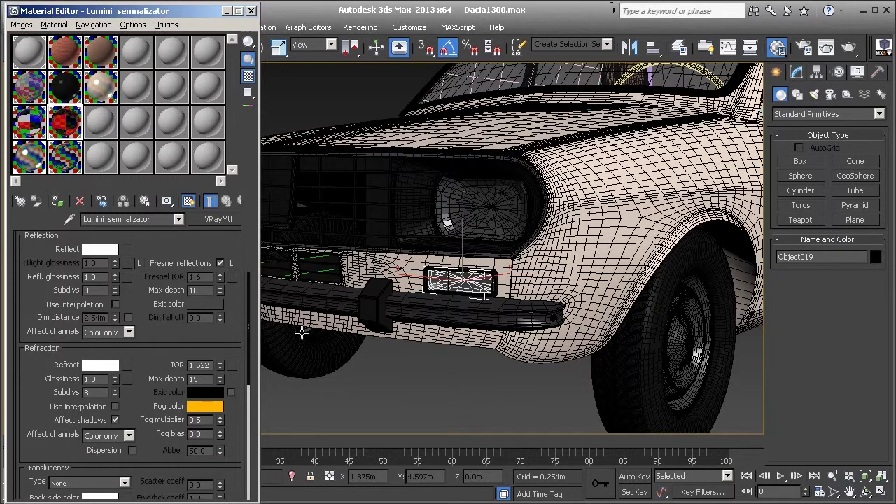
# Set the refraction fog colour to orange 255,120,0, review the parameters, and select Negru_parti
pyautogui.click(203, 407)
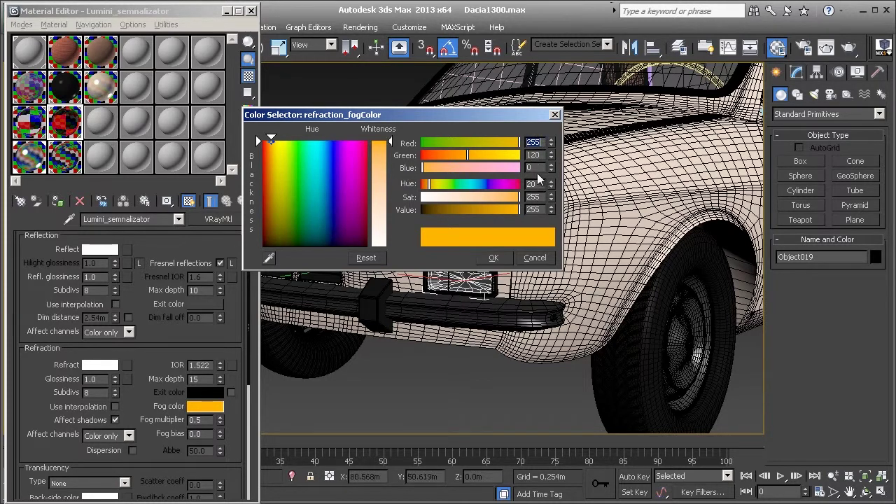
pyautogui.click(501, 261)
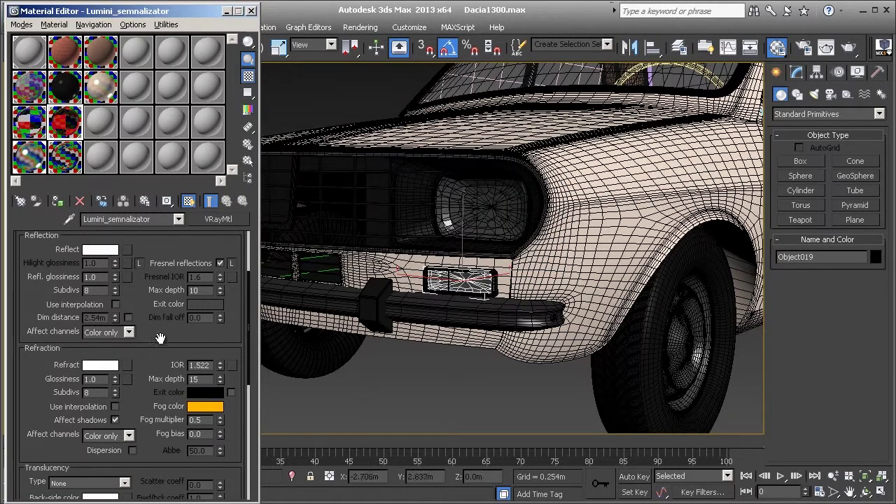
pyautogui.scroll(-3, 161, 339)
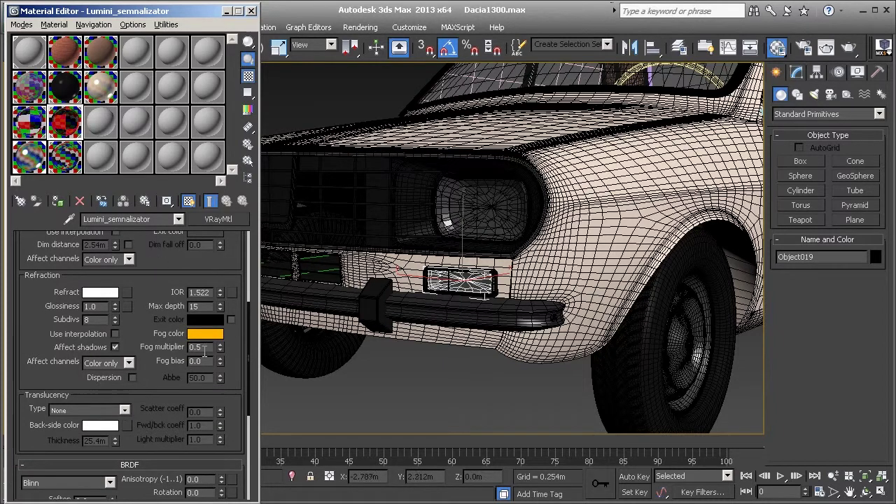
pyautogui.scroll(-1, 168, 332)
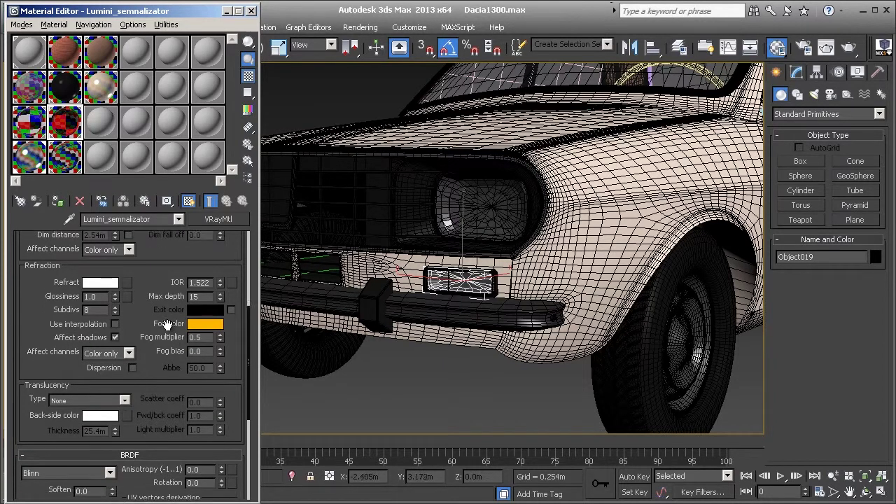
pyautogui.scroll(-1, 168, 315)
pyautogui.scroll(1, 140, 316)
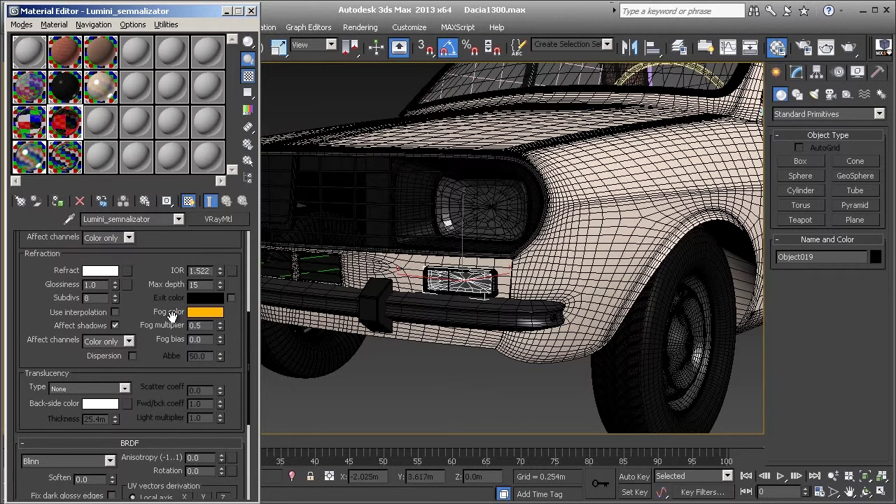
pyautogui.scroll(1, 50, 287)
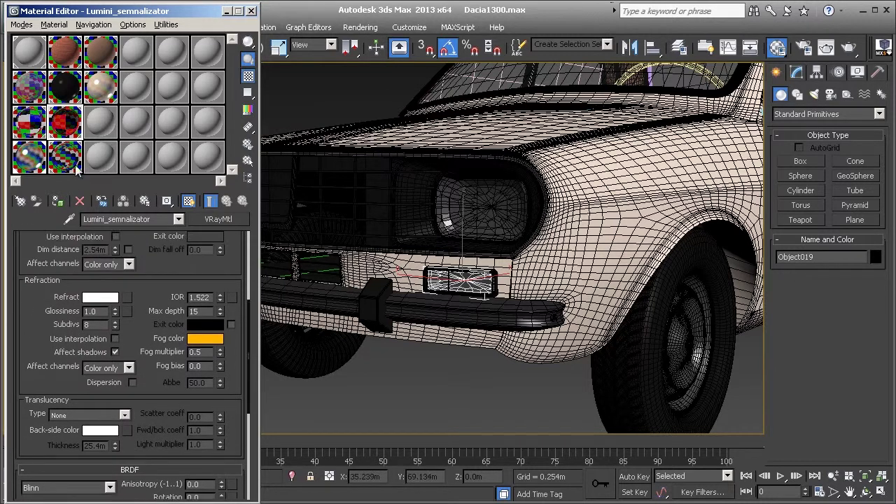
pyautogui.click(60, 96)
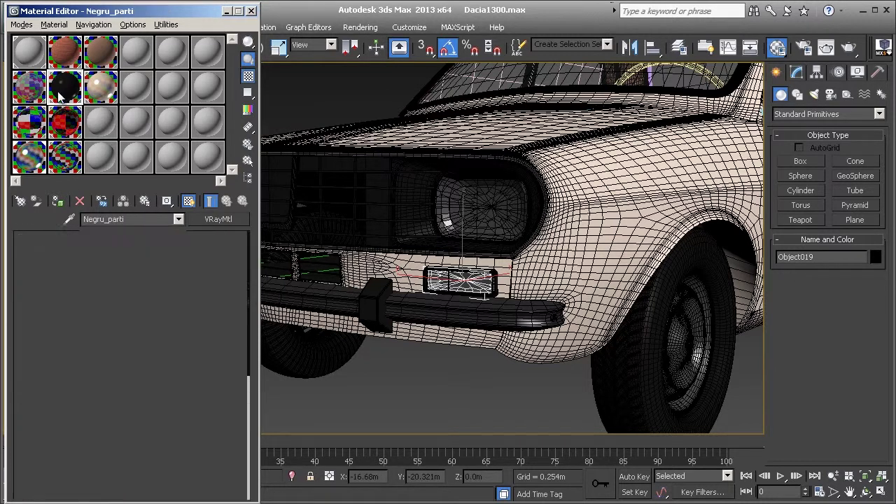
# Select Negru_parti, turn off Edged Faces, and check its near-black diffuse and reflect colours
pyautogui.click(377, 183)
pyautogui.press('F4')
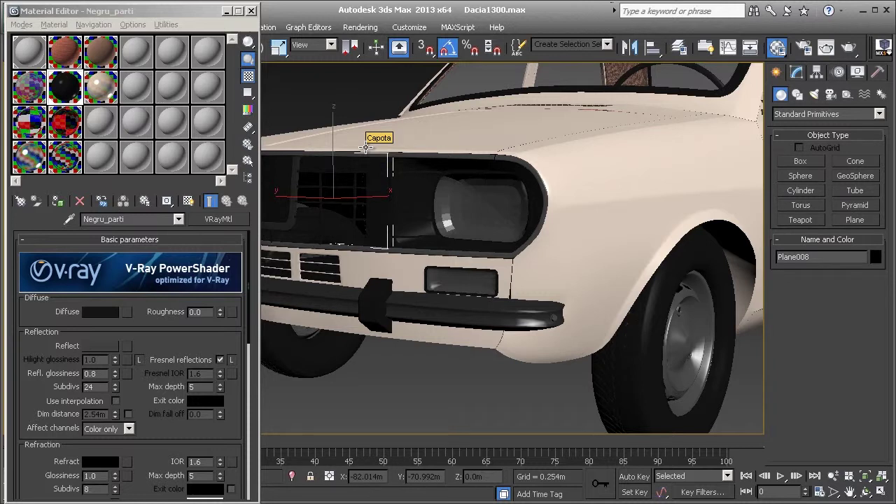
pyautogui.click(100, 313)
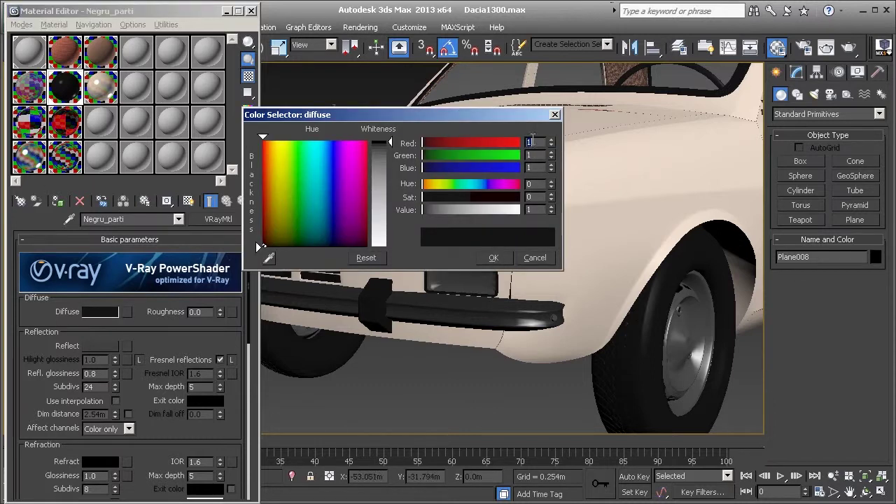
pyautogui.click(494, 256)
pyautogui.moveTo(30, 359); pyautogui.dragTo(44, 303)
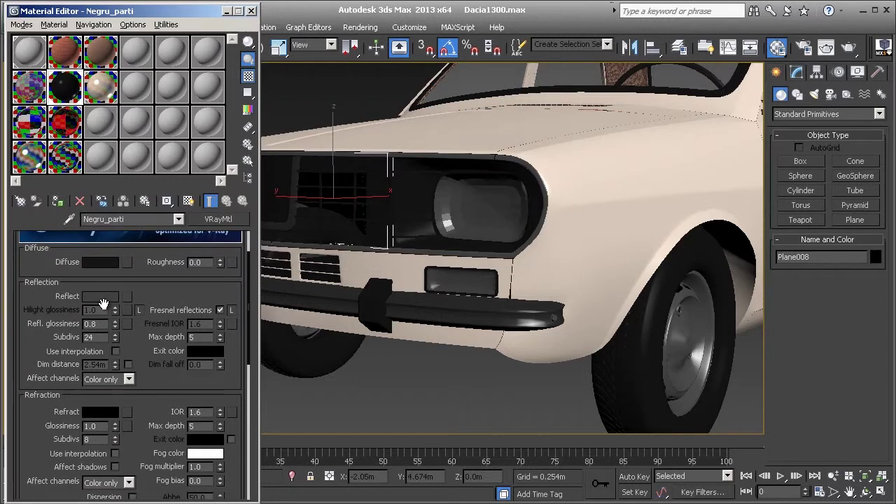
pyautogui.click(102, 297)
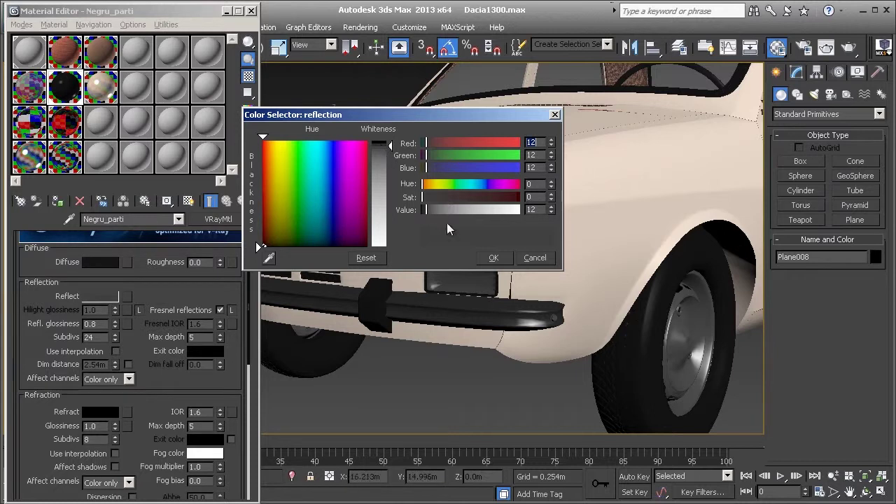
pyautogui.click(494, 257)
# Browse Negru_parti's BRDF types without changing them, then bring up the Fabric 2 material
pyautogui.moveTo(47, 306); pyautogui.dragTo(47, 250)
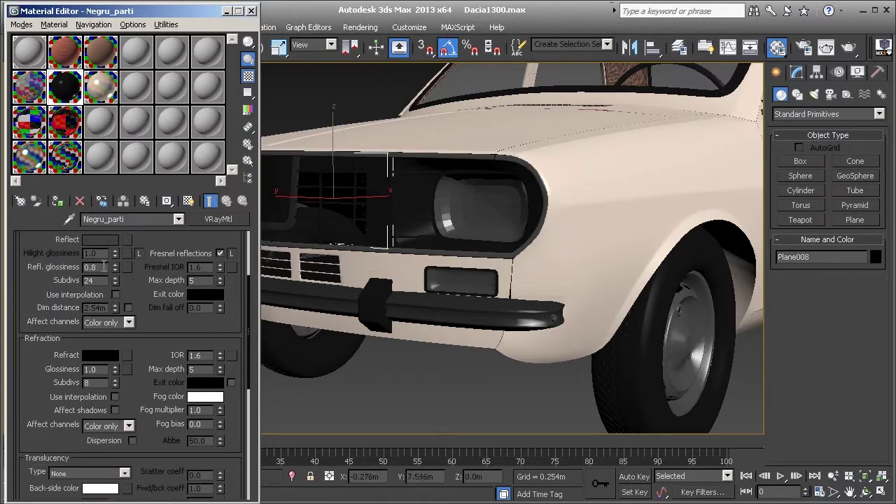
pyautogui.moveTo(53, 279); pyautogui.dragTo(55, 264)
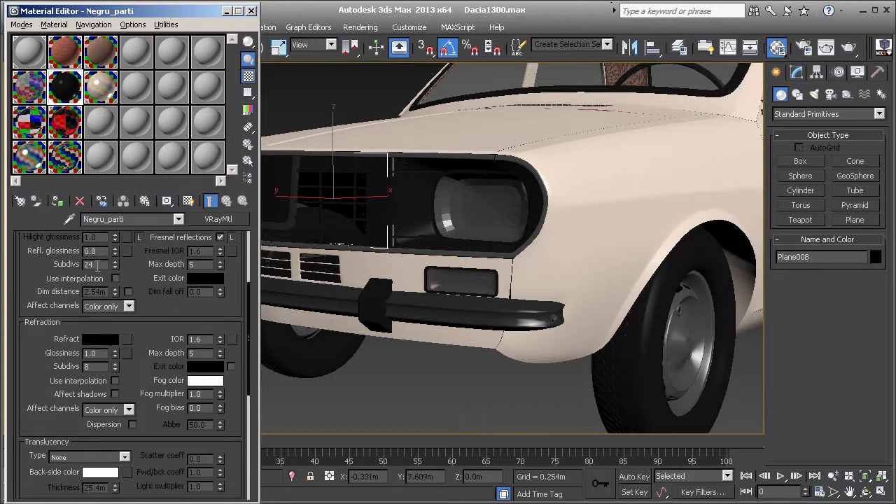
pyautogui.scroll(-2, 70, 308)
pyautogui.scroll(-2, 70, 308)
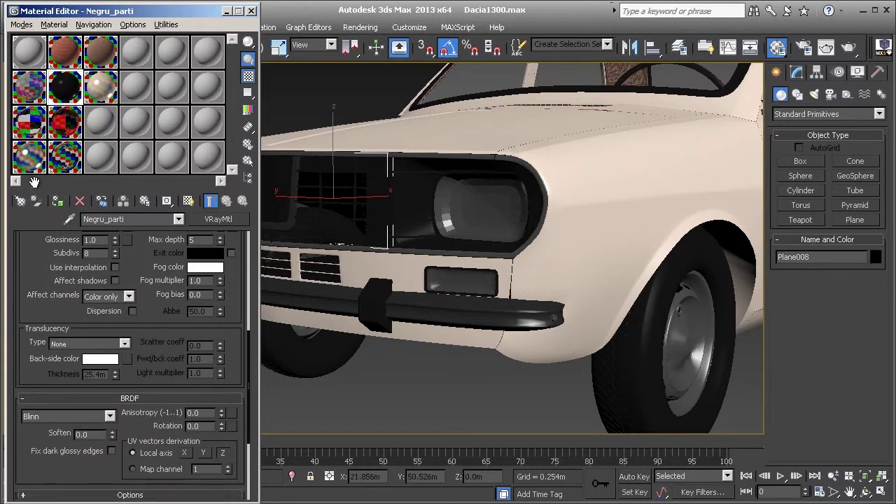
pyautogui.click(112, 417)
pyautogui.click(43, 319)
pyautogui.scroll(2, 43, 329)
pyautogui.moveTo(173, 277); pyautogui.dragTo(177, 358)
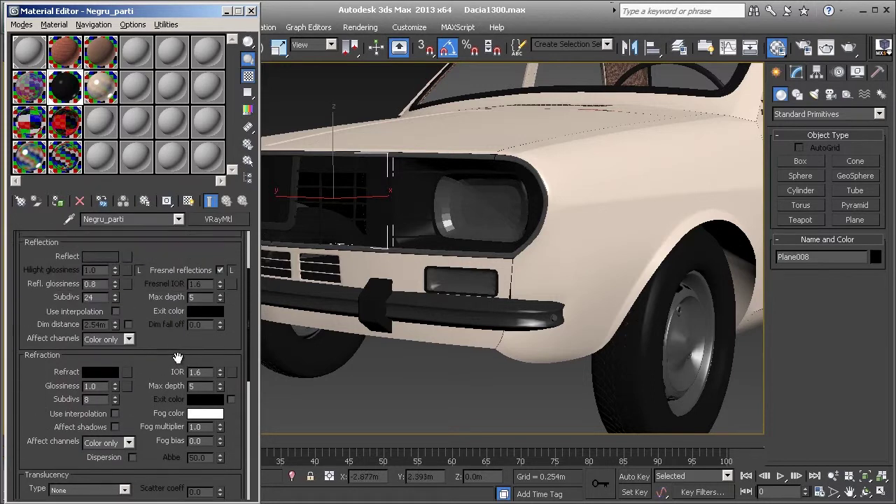
pyautogui.moveTo(186, 280); pyautogui.dragTo(182, 252)
pyautogui.scroll(-2, 126, 308)
pyautogui.scroll(-1, 49, 354)
pyautogui.scroll(-1, 42, 340)
pyautogui.scroll(-1, 35, 294)
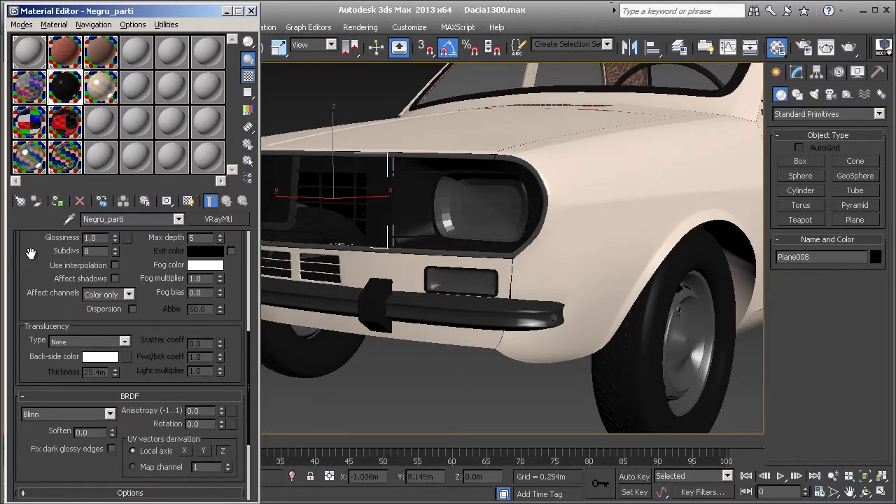
pyautogui.click(70, 59)
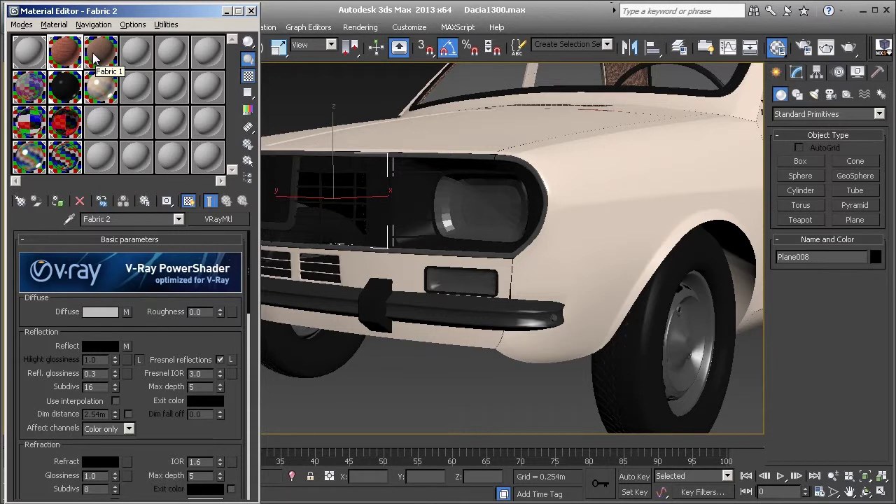
# Look over Fabric 1's parameters, then select the Vopsea_masina car paint blend material
pyautogui.click(96, 54)
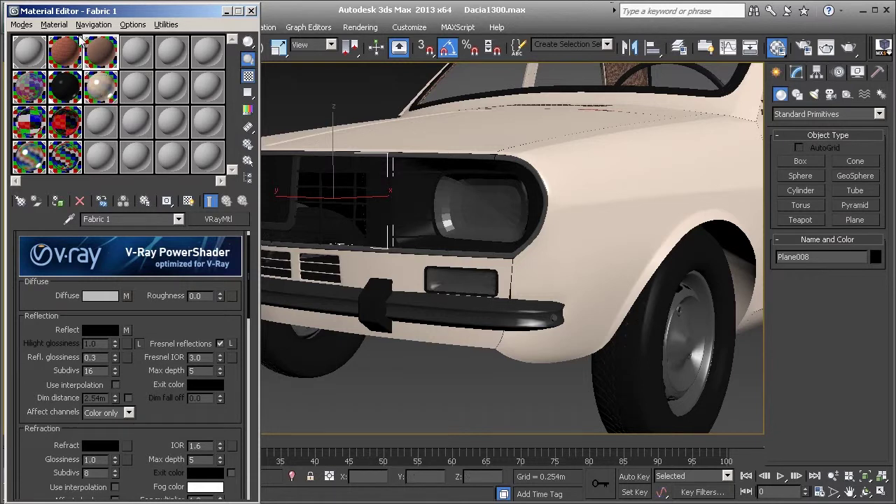
pyautogui.moveTo(157, 319)
pyautogui.mouseDown()
pyautogui.moveTo(160, 280)
pyautogui.moveTo(162, 311)
pyautogui.mouseUp()
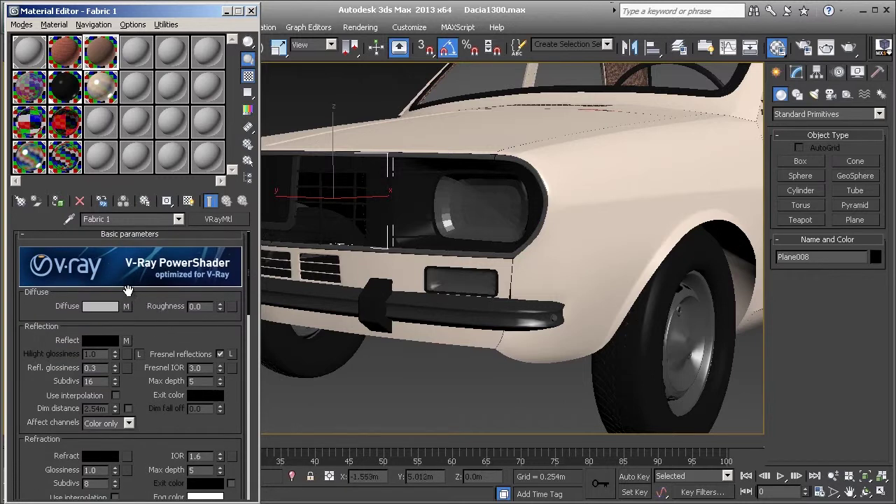
pyautogui.click(105, 88)
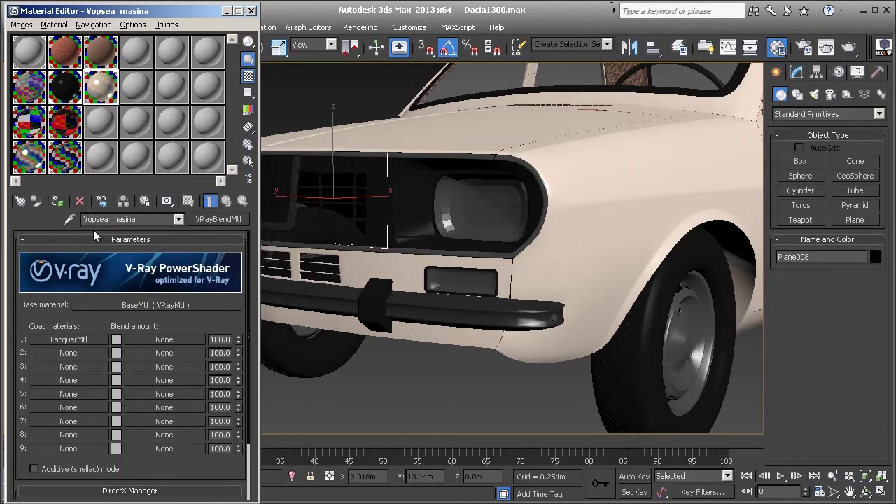
# Open the magnified Vopsea_masina sample window and move it further left
pyautogui.doubleClick(98, 87)
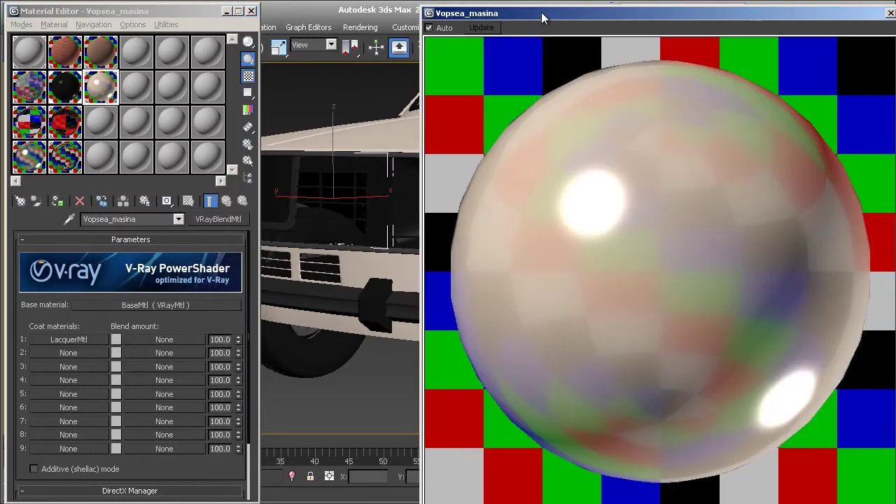
pyautogui.moveTo(550, 17); pyautogui.dragTo(459, 23)
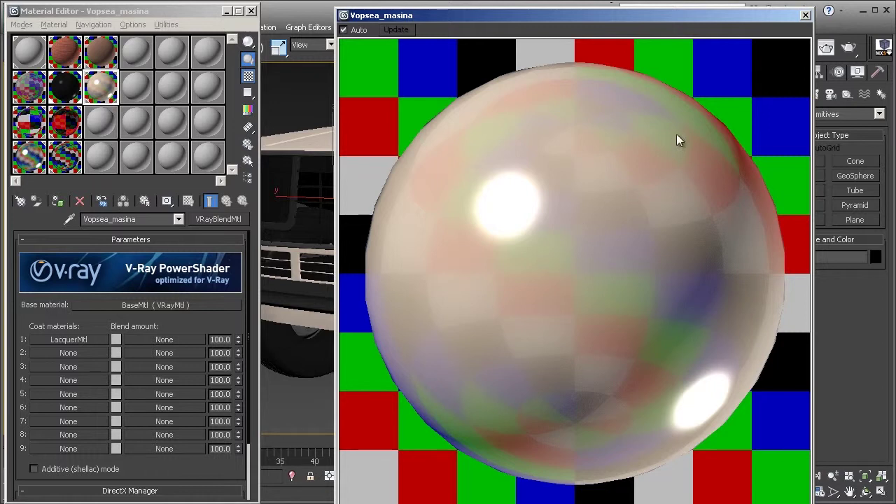
# Close the magnified Vopsea_masina sample window
pyautogui.click(806, 15)
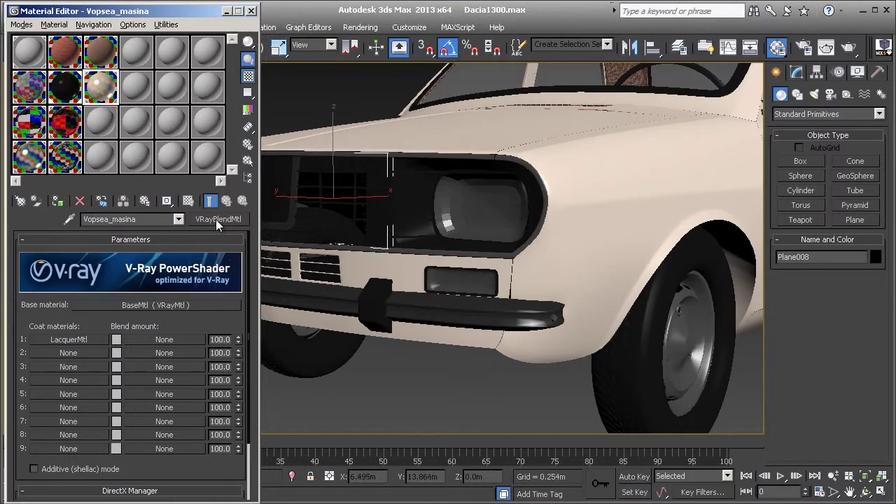
# Set the BaseMtl diffuse colour to cream RGB 229, 195, 166
pyautogui.click(122, 304)
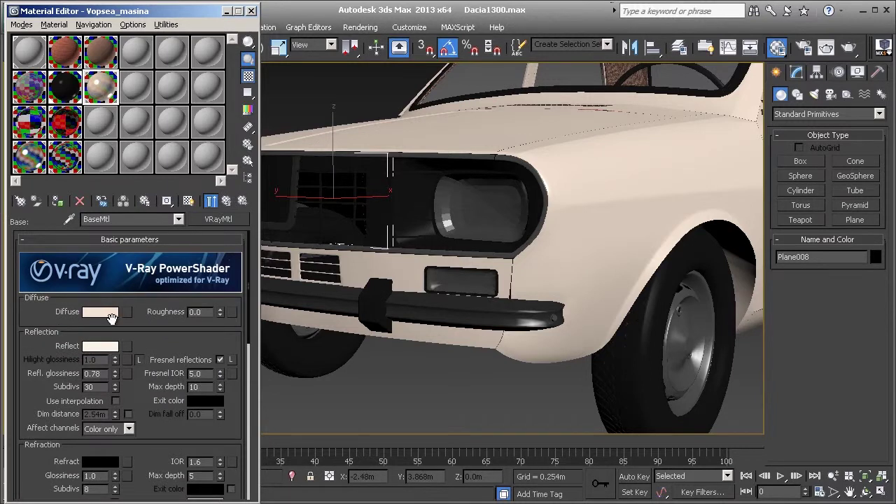
pyautogui.click(110, 315)
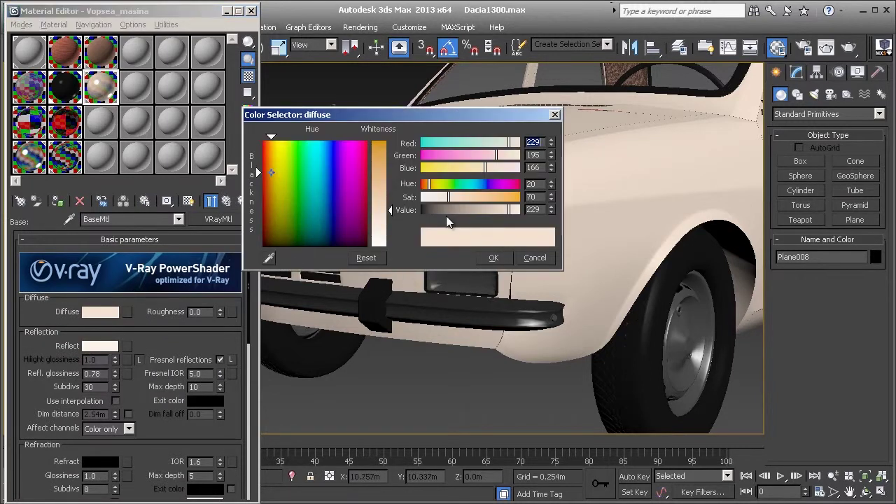
pyautogui.click(533, 258)
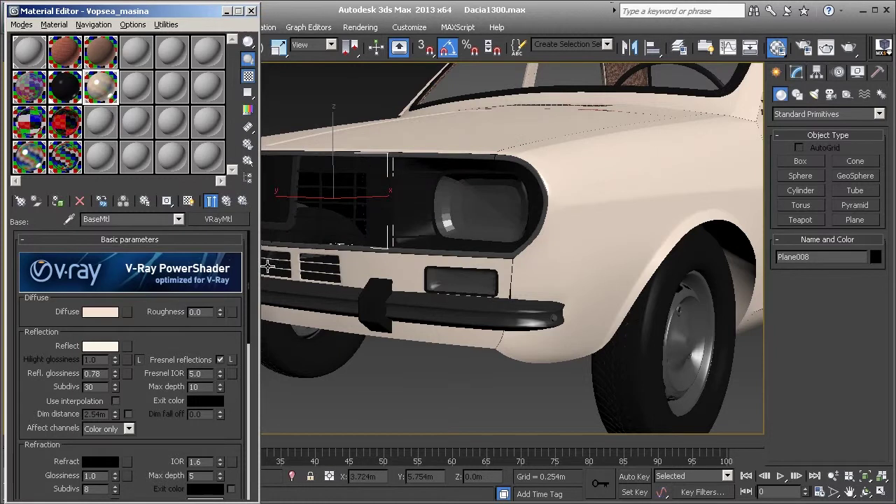
pyautogui.click(85, 309)
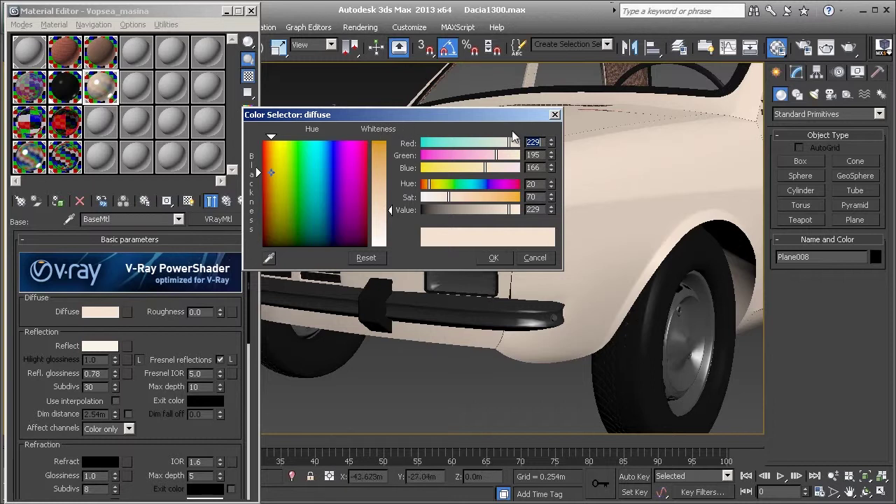
pyautogui.click(532, 142)
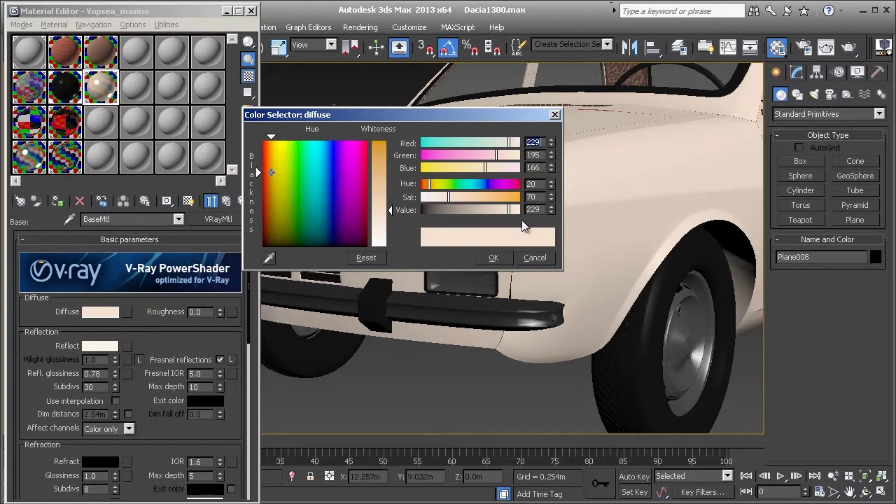
pyautogui.click(491, 259)
# Set the base reflection colour to pale cream 248, 231, 205 and return to Vopsea_masina
pyautogui.scroll(-2, 163, 297)
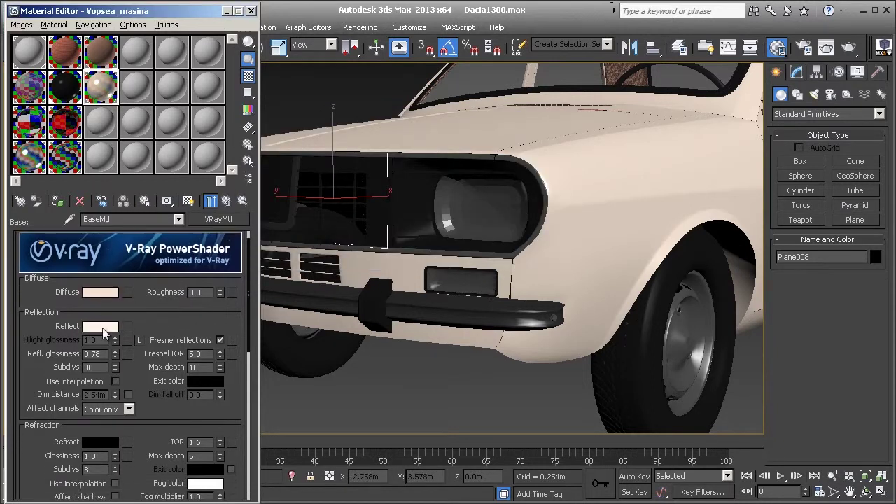
pyautogui.click(100, 327)
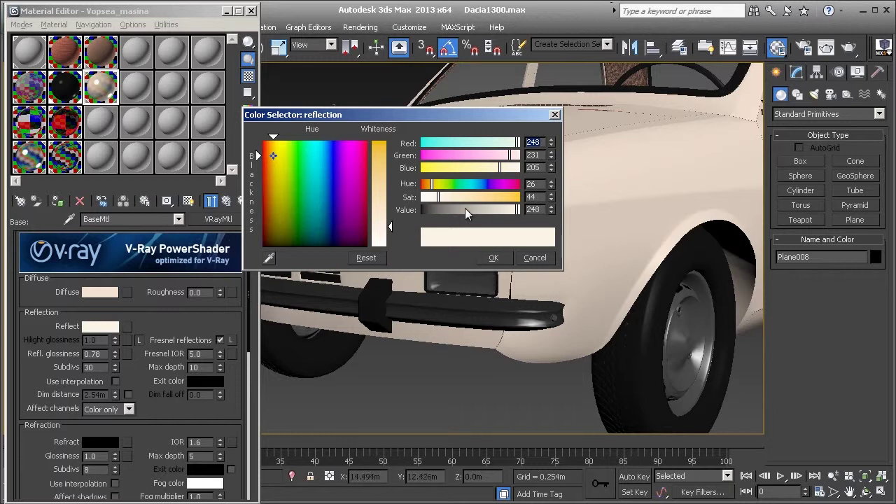
pyautogui.click(495, 258)
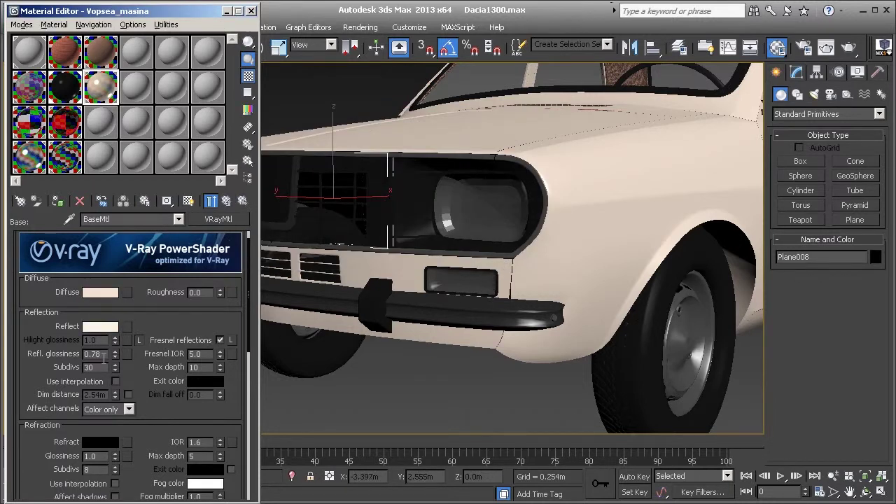
pyautogui.moveTo(42, 378); pyautogui.dragTo(42, 312)
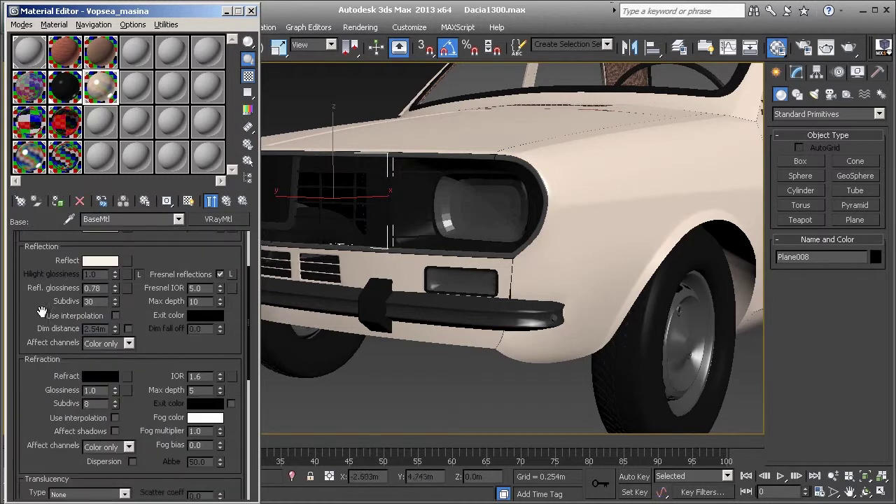
pyautogui.click(179, 219)
pyautogui.click(98, 228)
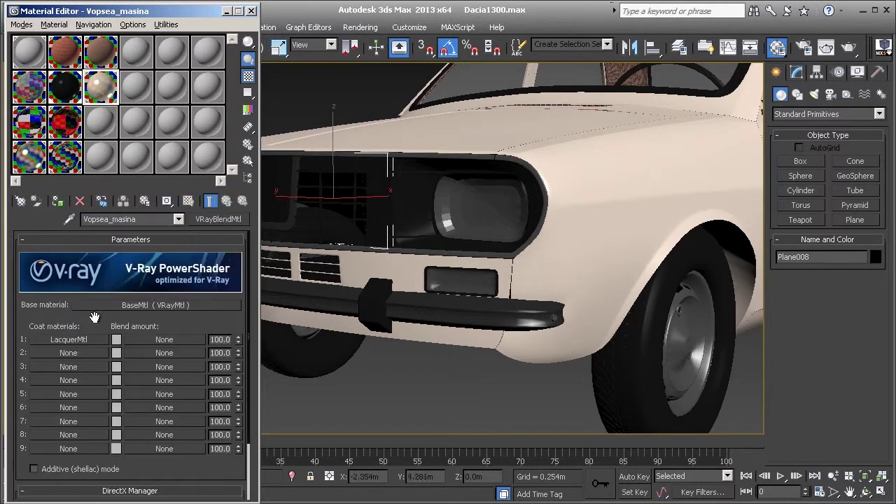
pyautogui.click(88, 341)
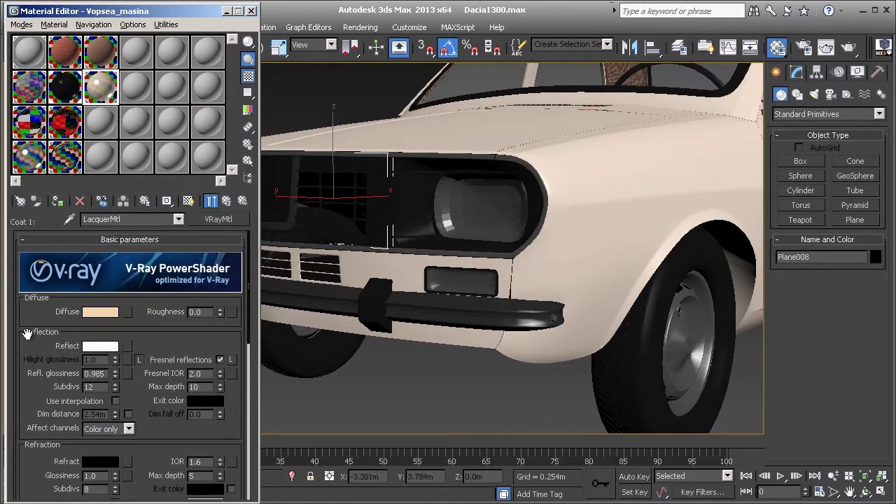
pyautogui.moveTo(22, 347)
pyautogui.mouseDown()
pyautogui.moveTo(18, 301)
pyautogui.moveTo(59, 303)
pyautogui.mouseUp()
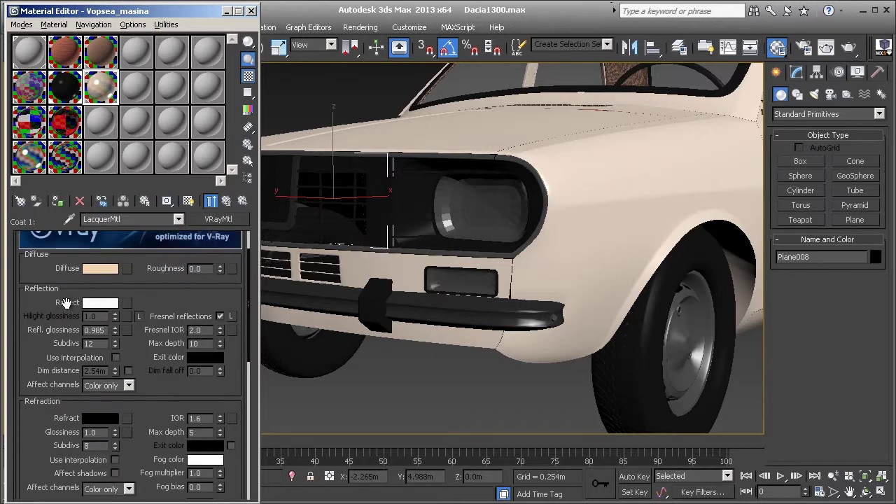
pyautogui.moveTo(58, 302); pyautogui.dragTo(60, 310)
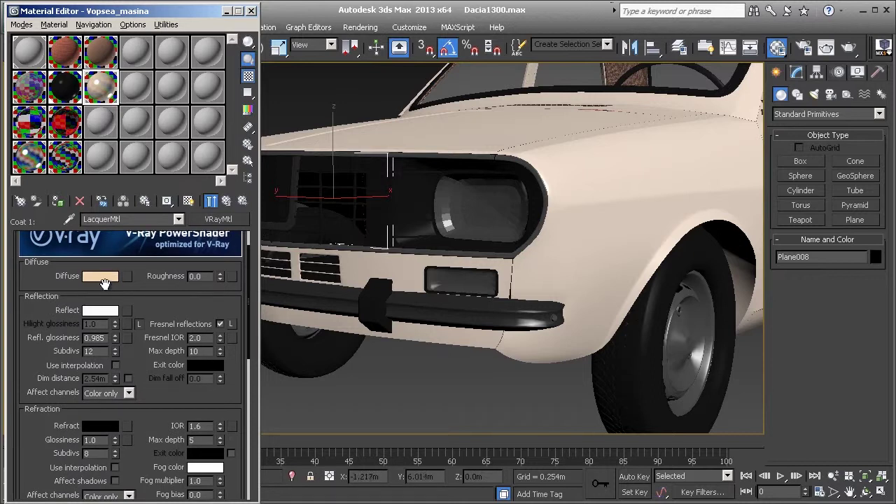
pyautogui.click(107, 311)
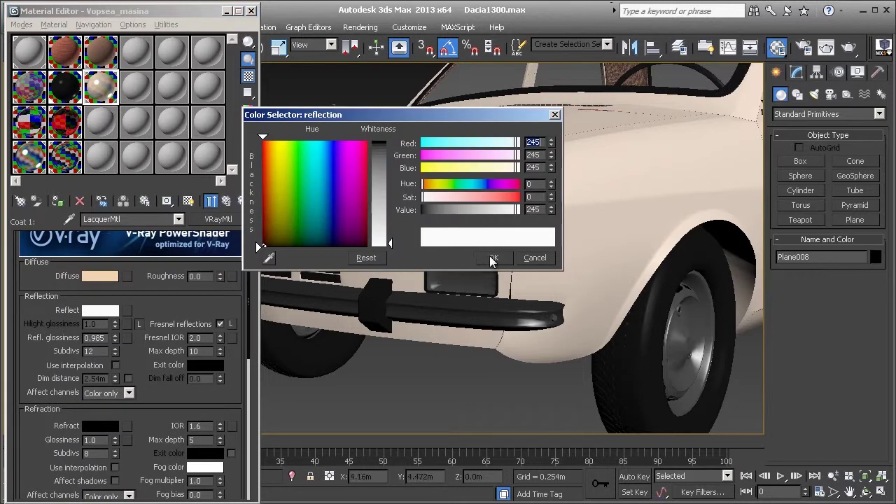
pyautogui.click(493, 257)
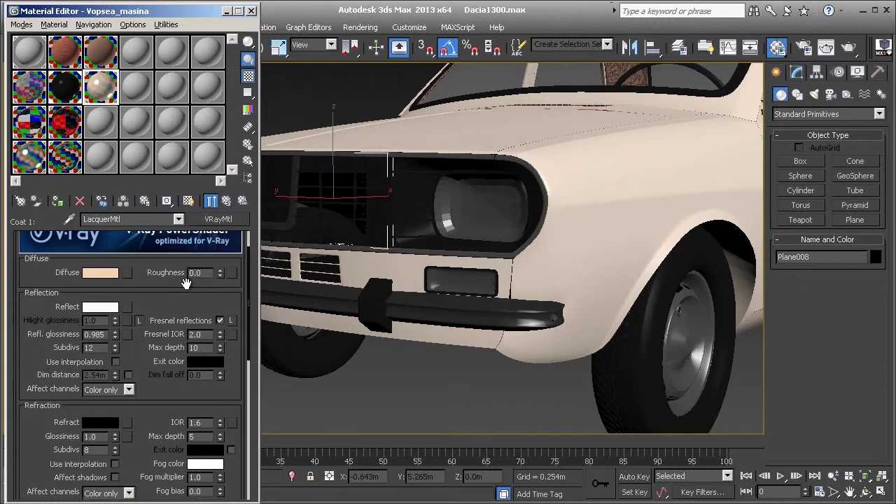
pyautogui.scroll(-1, 172, 289)
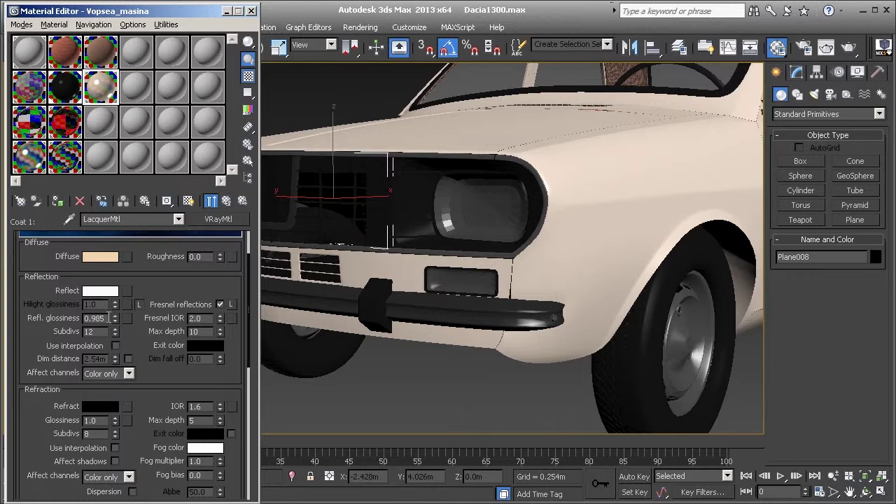
pyautogui.scroll(-7, 58, 308)
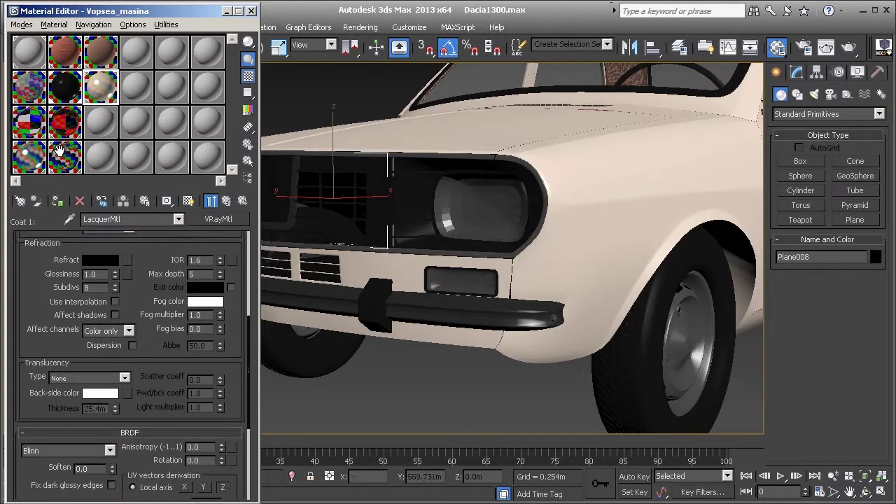
pyautogui.scroll(-1, 57, 308)
pyautogui.click(177, 219)
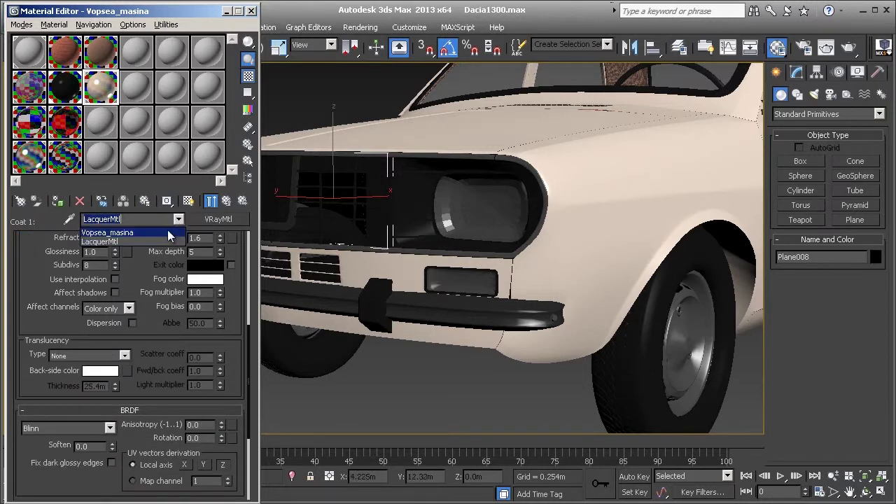
pyautogui.click(105, 228)
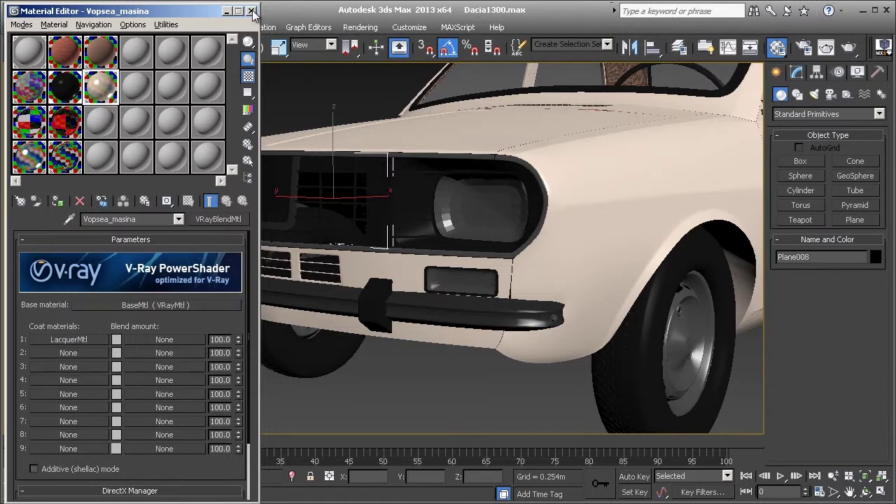
pyautogui.click(251, 12)
# Deselect everything and orbit around the cream Dacia to view its side, rear and low angles
pyautogui.click(314, 116)
pyautogui.scroll(-5, 523, 172)
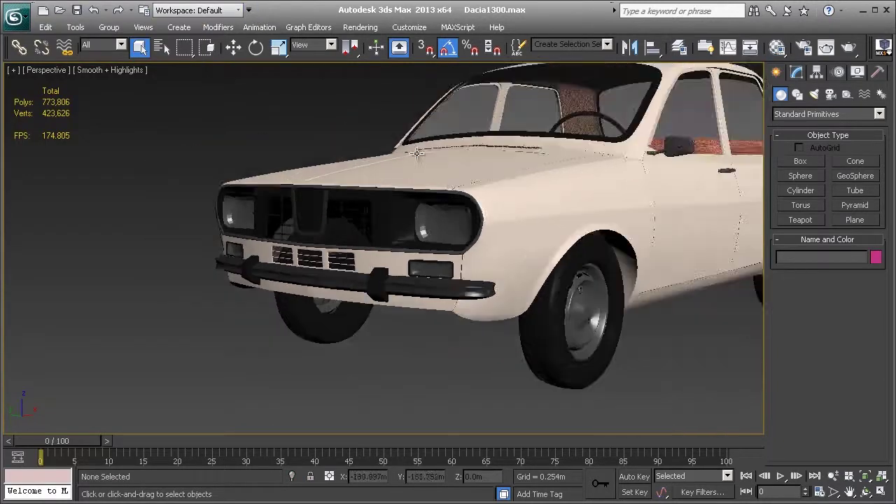
pyautogui.moveTo(524, 172)
pyautogui.keyDown('alt'); pyautogui.mouseDown(button='middle')
pyautogui.moveTo(185, 176)
pyautogui.moveTo(412, 175)
pyautogui.moveTo(382, 180)
pyautogui.moveTo(504, 190)
pyautogui.moveTo(456, 188)
pyautogui.moveTo(616, 184)
pyautogui.moveTo(361, 208)
pyautogui.moveTo(392, 201)
pyautogui.moveTo(406, 242)
pyautogui.moveTo(280, 203)
pyautogui.moveTo(456, 193)
pyautogui.moveTo(431, 234)
pyautogui.moveTo(433, 257)
pyautogui.moveTo(434, 233)
pyautogui.moveTo(448, 245)
pyautogui.moveTo(437, 255)
pyautogui.mouseUp(button='middle'); pyautogui.keyUp('alt')
pyautogui.scroll(-3, 504, 188)
pyautogui.scroll(3, 469, 210)
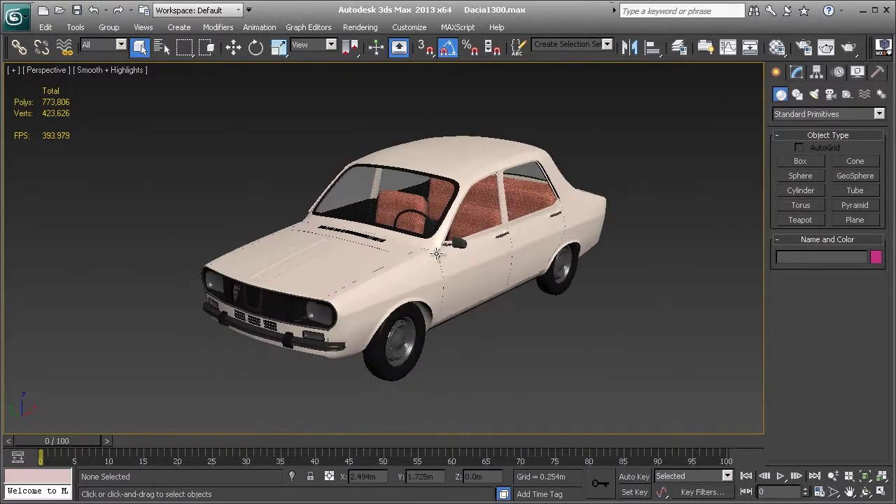
pyautogui.moveTo(234, 247)
pyautogui.keyDown('alt'); pyautogui.mouseDown(button='middle')
pyautogui.moveTo(253, 285)
pyautogui.moveTo(260, 280)
pyautogui.moveTo(250, 259)
pyautogui.mouseUp(button='middle'); pyautogui.keyUp('alt')
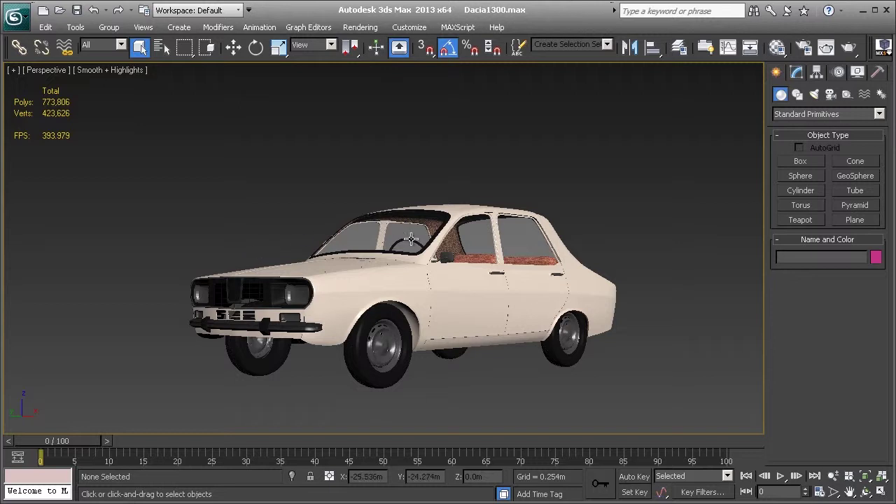
# In wireframe, select Plane011, the body, Usa_dreapta_fata and Aripa_dreapta in turn
pyautogui.click(537, 263)
pyautogui.press('F3')
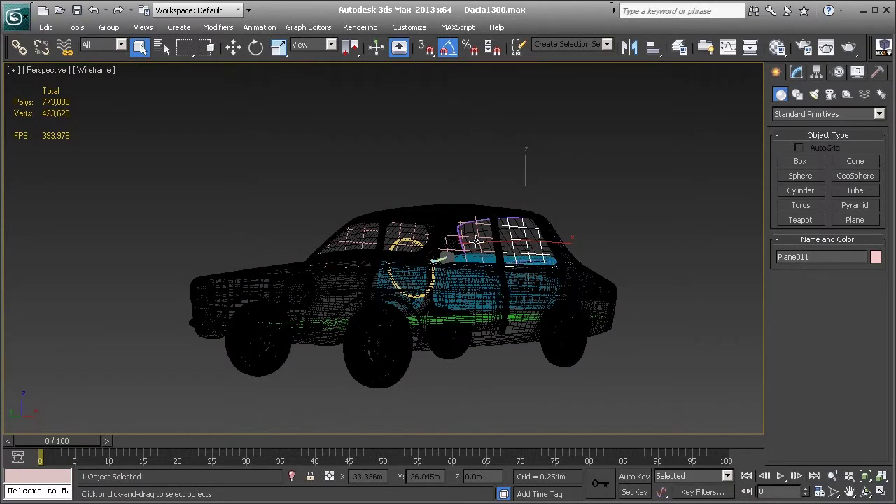
pyautogui.keyDown('alt'); pyautogui.moveTo(473, 242); pyautogui.dragTo(437, 209, button='middle'); pyautogui.keyUp('alt')
pyautogui.click(437, 209)
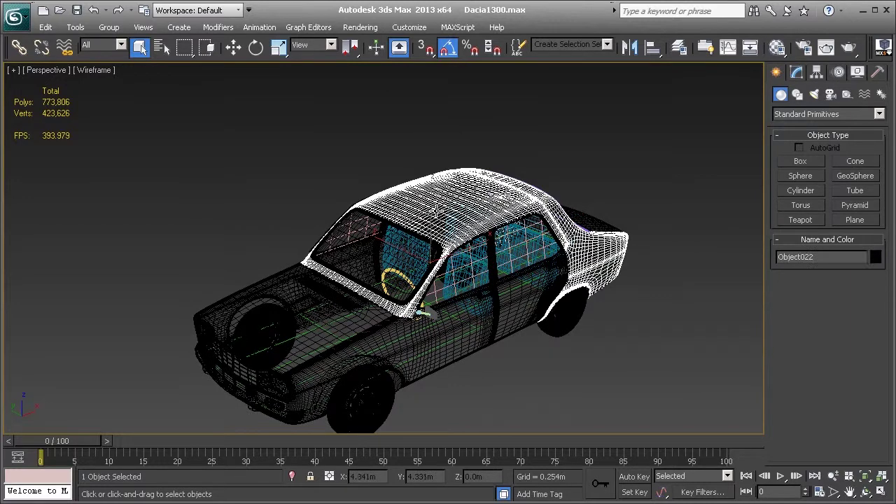
pyautogui.click(429, 336)
pyautogui.moveTo(425, 306)
pyautogui.keyDown('alt'); pyautogui.mouseDown(button='middle')
pyautogui.moveTo(314, 324)
pyautogui.moveTo(428, 296)
pyautogui.mouseUp(button='middle'); pyautogui.keyUp('alt')
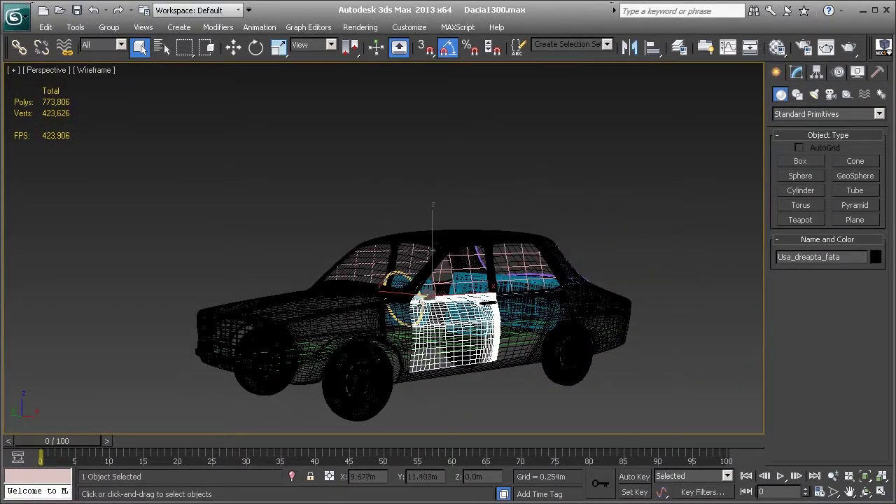
pyautogui.click(336, 318)
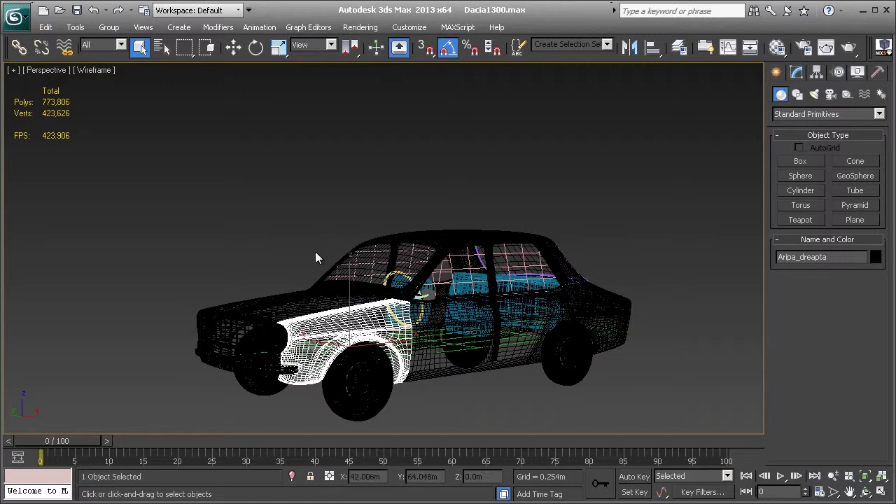
# Orbit through side and three-quarter views, then clear the selection and pan the car right
pyautogui.moveTo(325, 269)
pyautogui.keyDown('alt'); pyautogui.mouseDown(button='middle')
pyautogui.moveTo(257, 285)
pyautogui.moveTo(245, 276)
pyautogui.moveTo(252, 270)
pyautogui.mouseUp(button='middle'); pyautogui.keyUp('alt')
pyautogui.keyDown('alt'); pyautogui.moveTo(302, 283); pyautogui.dragTo(313, 283, button='middle'); pyautogui.keyUp('alt')
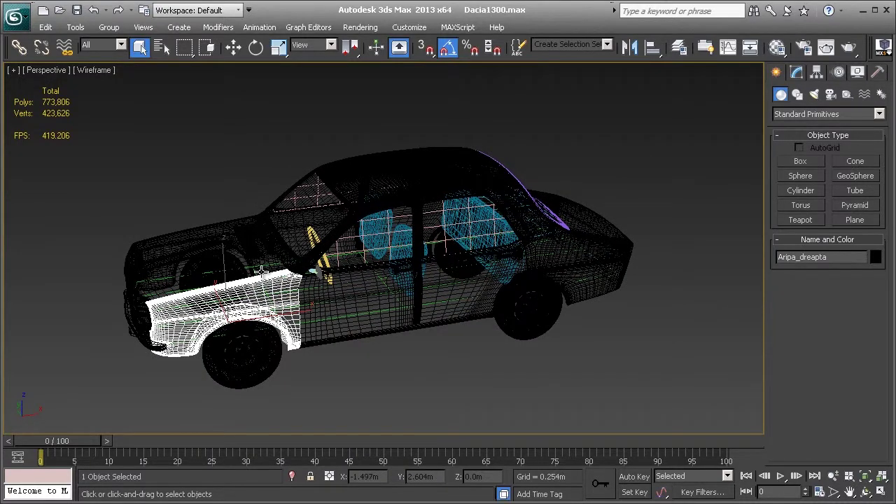
pyautogui.moveTo(288, 305)
pyautogui.keyDown('alt'); pyautogui.mouseDown(button='middle')
pyautogui.moveTo(289, 260)
pyautogui.moveTo(311, 254)
pyautogui.moveTo(287, 283)
pyautogui.moveTo(301, 280)
pyautogui.moveTo(242, 246)
pyautogui.mouseUp(button='middle'); pyautogui.keyUp('alt')
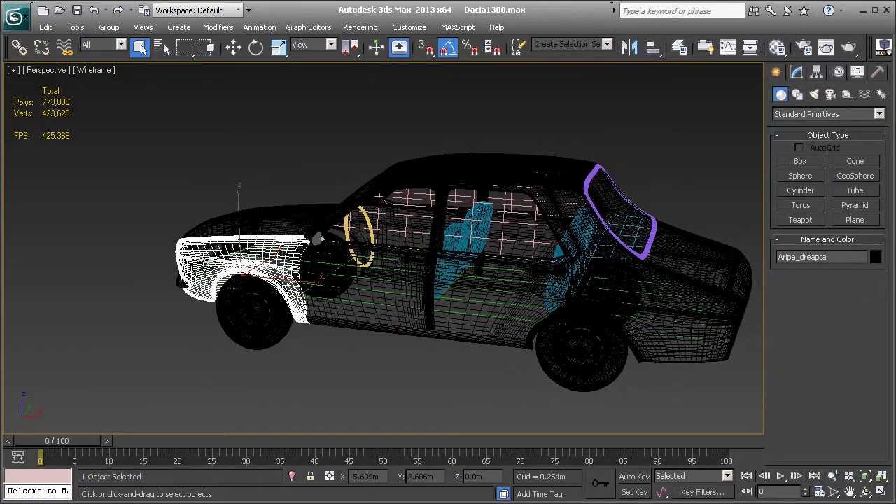
pyautogui.moveTo(312, 302)
pyautogui.keyDown('alt'); pyautogui.mouseDown(button='middle')
pyautogui.moveTo(363, 330)
pyautogui.moveTo(375, 318)
pyautogui.mouseUp(button='middle'); pyautogui.keyUp('alt')
pyautogui.click(369, 319)
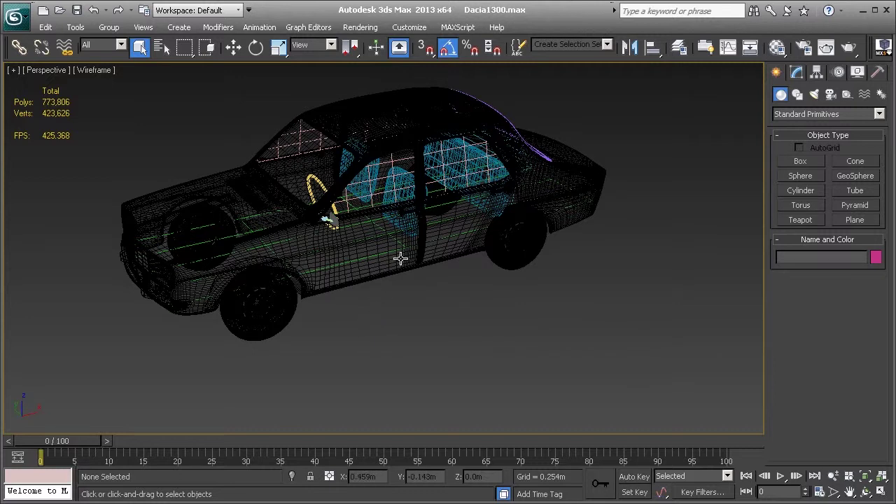
pyautogui.moveTo(372, 254)
pyautogui.mouseDown(button='middle')
pyautogui.moveTo(397, 261)
pyautogui.moveTo(415, 226)
pyautogui.moveTo(443, 294)
pyautogui.mouseUp(button='middle')
# Restore Smooth + Highlights shading and orbit to a higher three-quarter front view
pyautogui.press('F3')
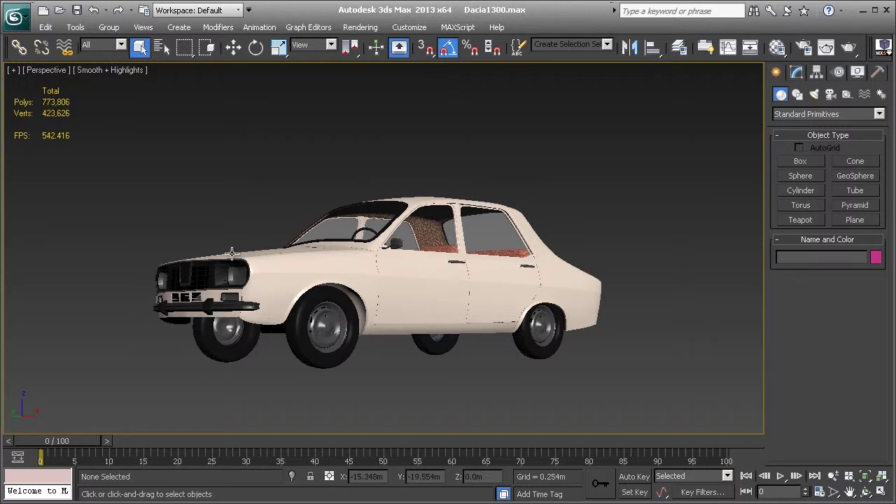
pyautogui.moveTo(245, 196)
pyautogui.keyDown('alt'); pyautogui.mouseDown(button='middle')
pyautogui.moveTo(246, 243)
pyautogui.moveTo(257, 219)
pyautogui.mouseUp(button='middle'); pyautogui.keyUp('alt')
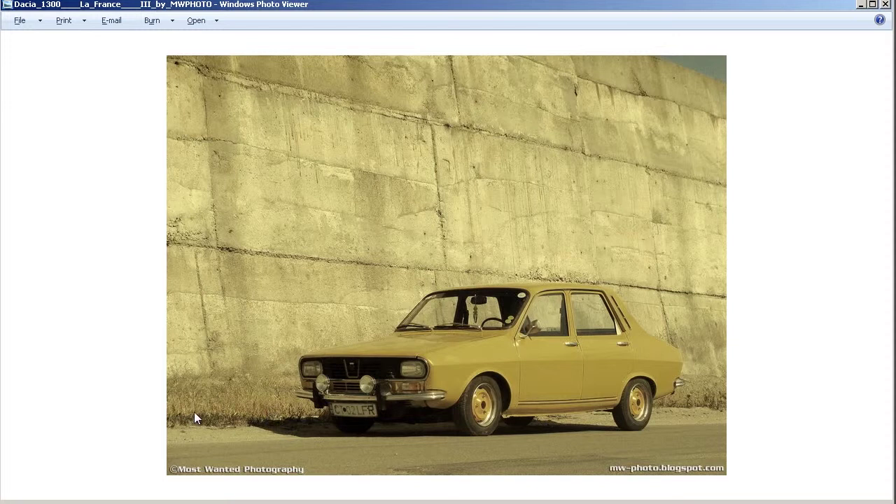
pyautogui.scroll(1, 456, 424)
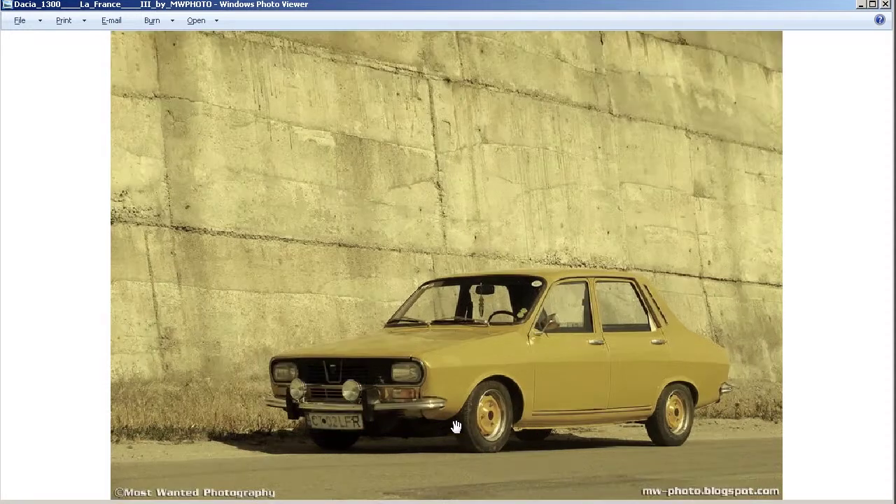
pyautogui.scroll(-1, 395, 344)
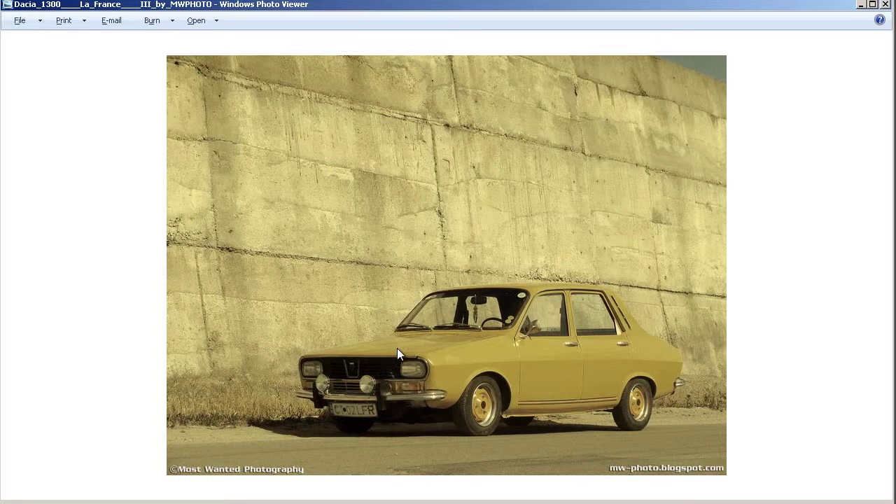